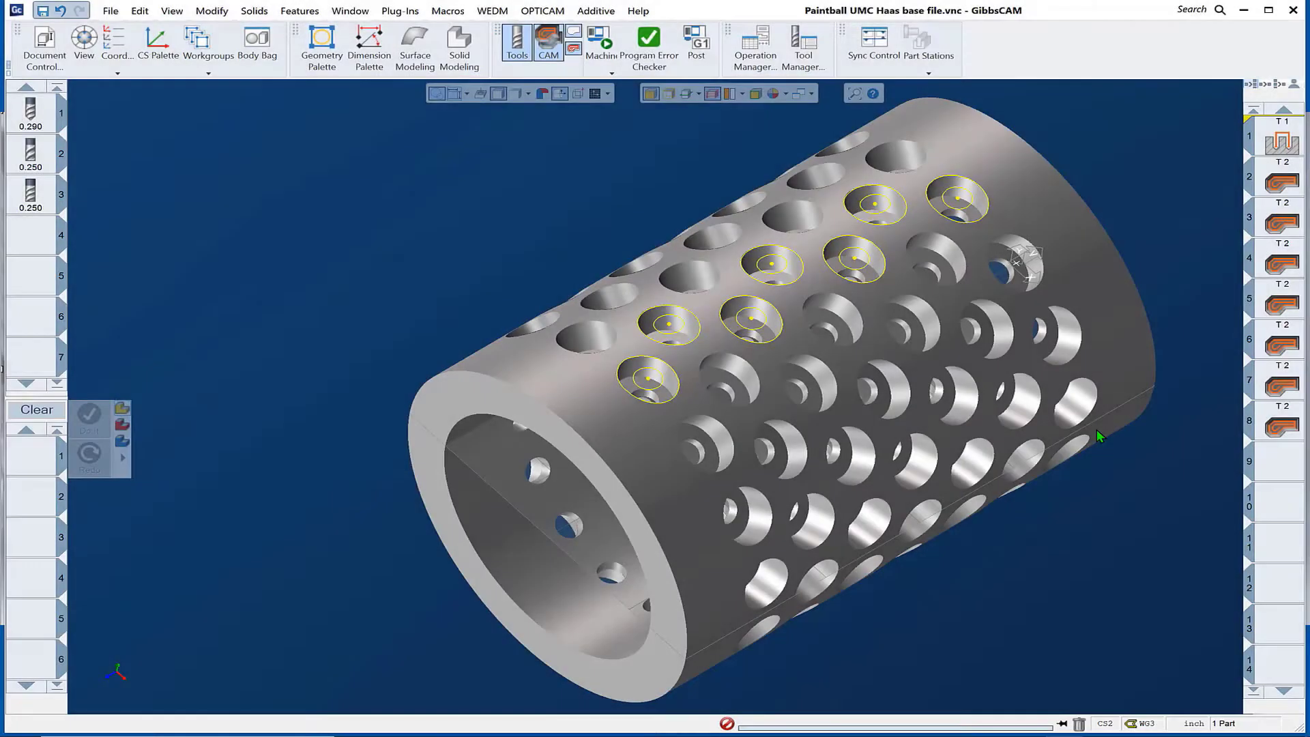
- Review the drilling and pocket roughing operation settings, then launch the Haas UMC-750 machine simulation
middle_click_drag(1069, 470, 918, 469)
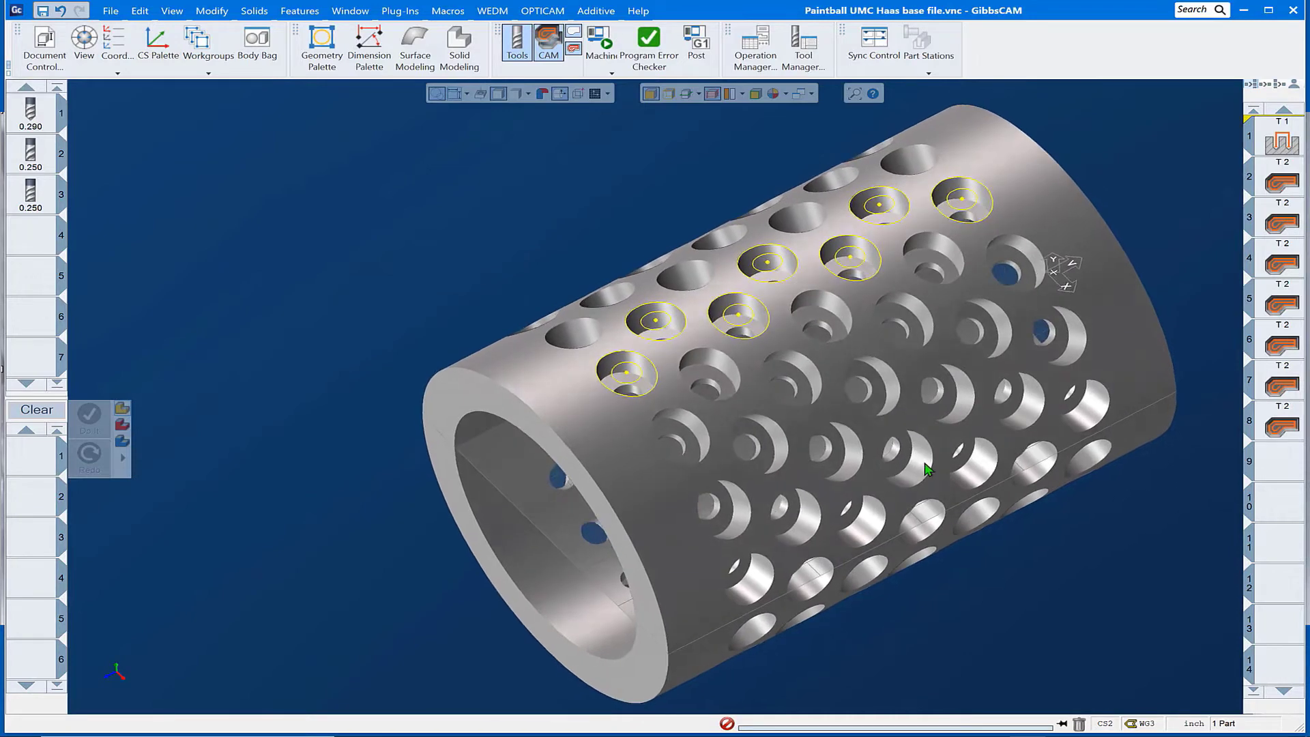
double_click(1282, 143)
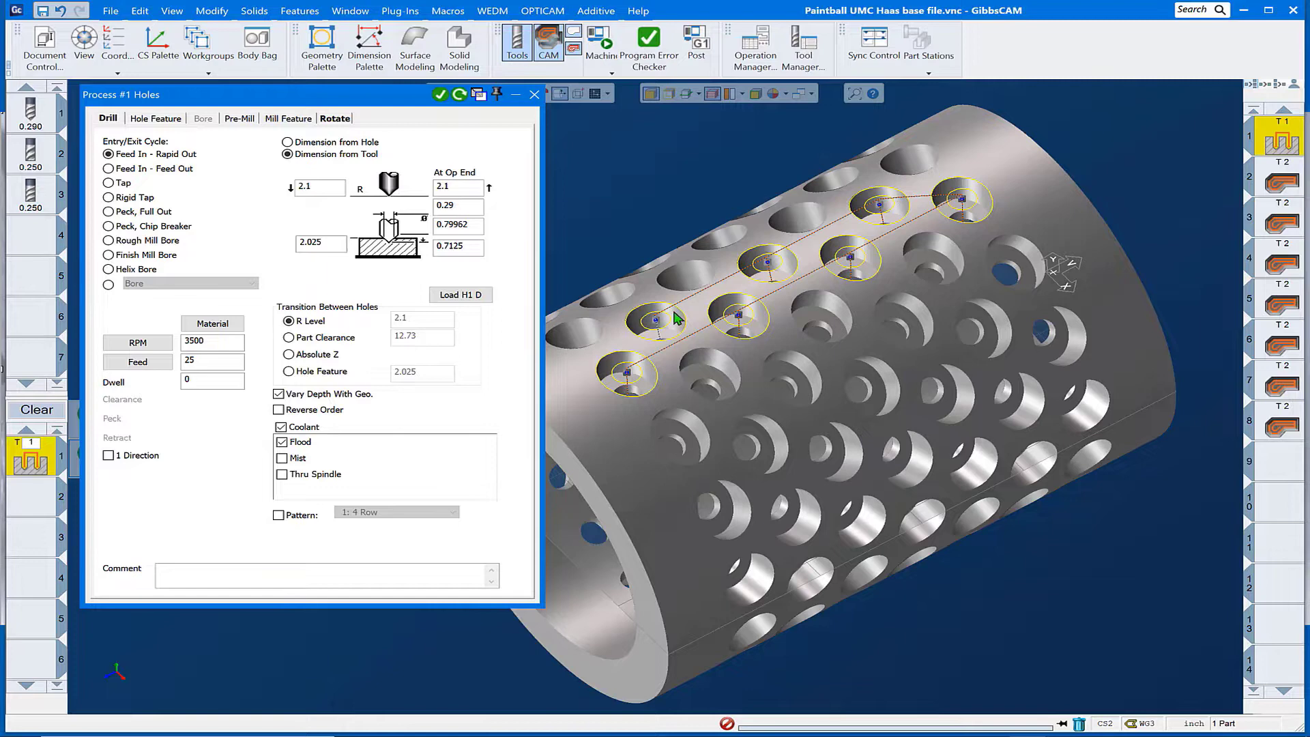
left_click(533, 96)
left_click(1273, 181)
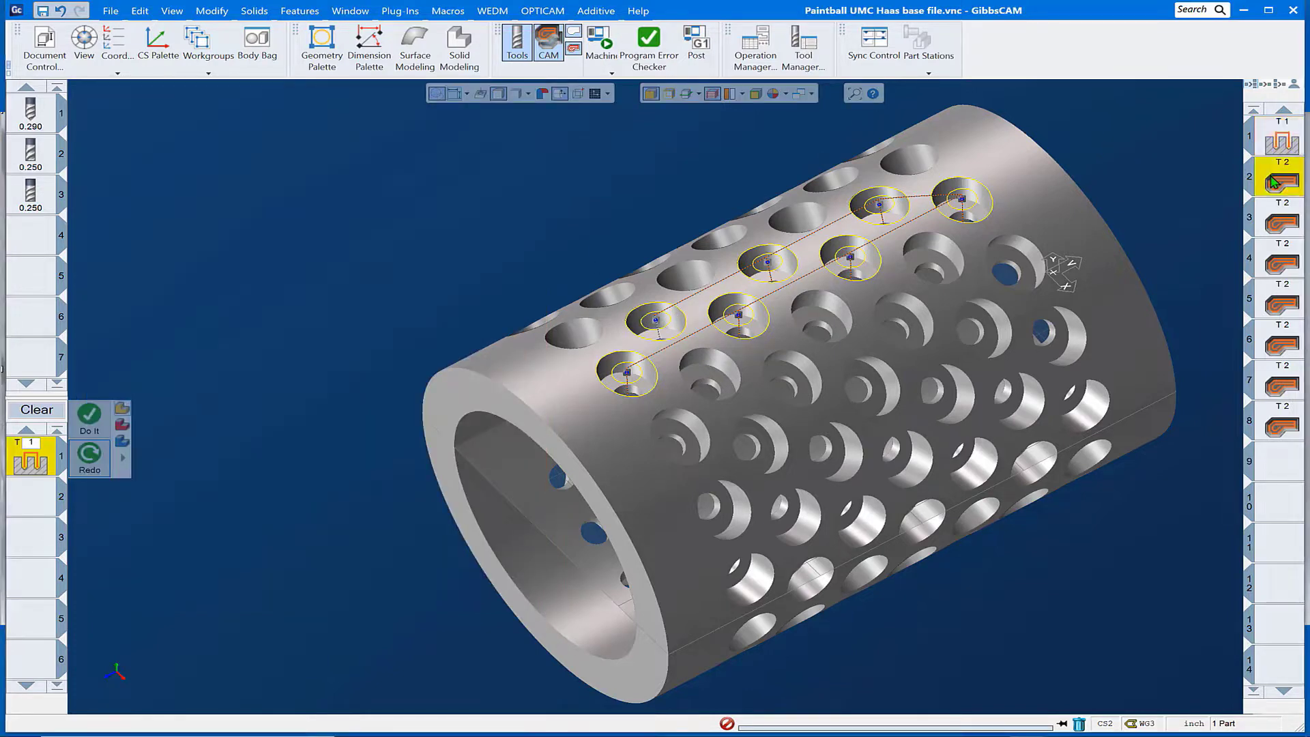
double_click(1273, 181)
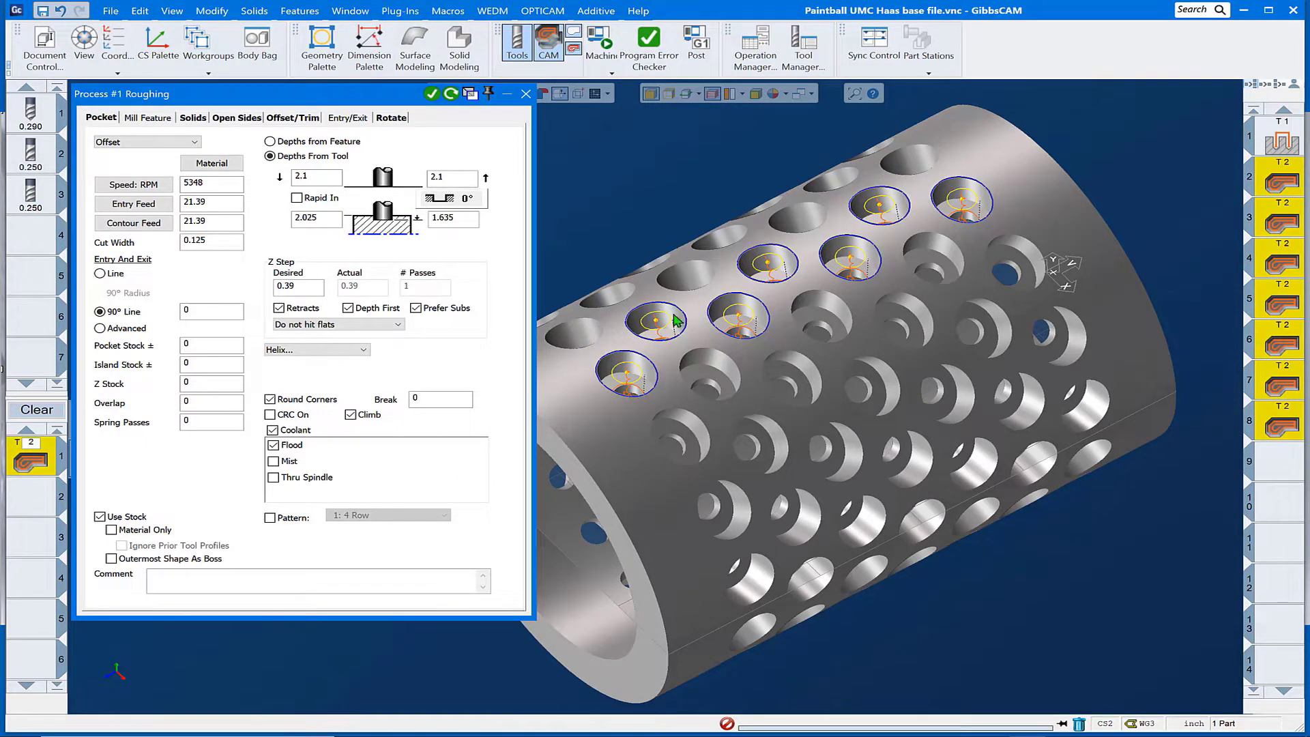
left_click(526, 94)
left_click(599, 40)
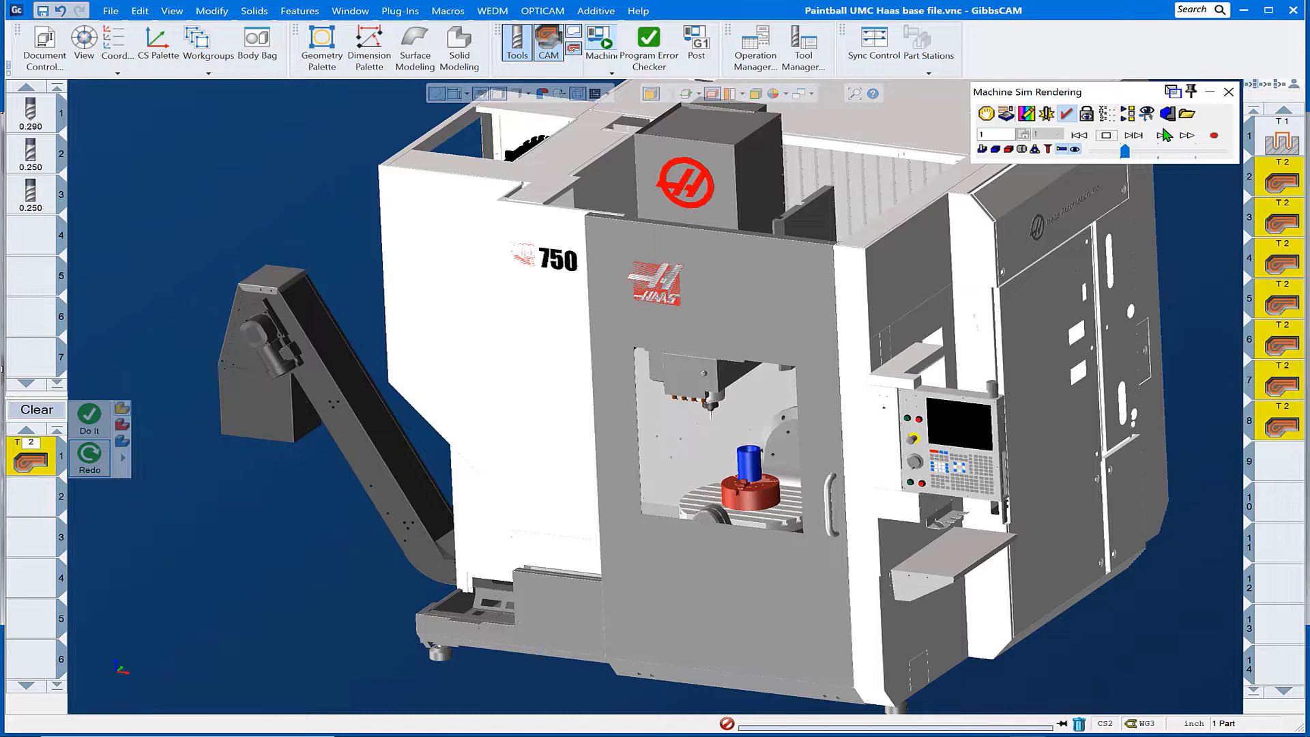
- Step to the next feature, then run the simulation at higher speed to the program's end
left_click(1138, 136)
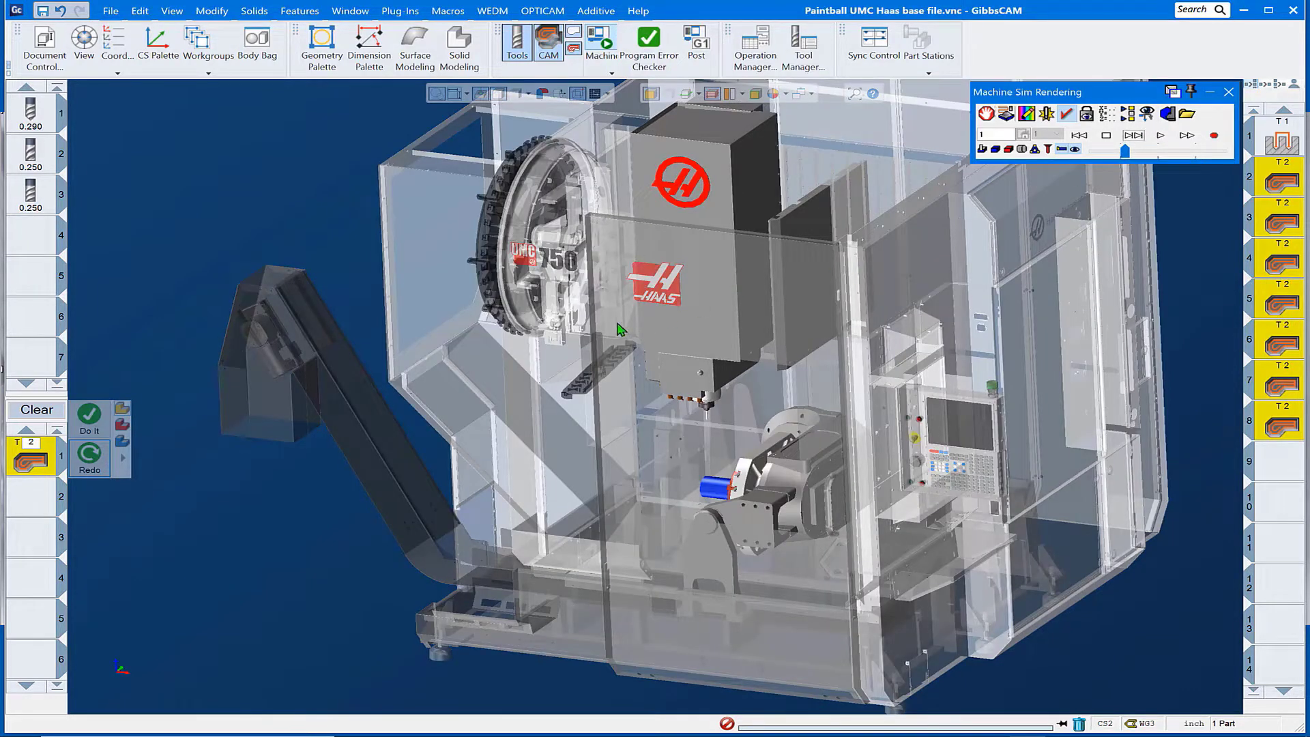
scroll(790, 524, "up", 5)
scroll(789, 524, "up", 1)
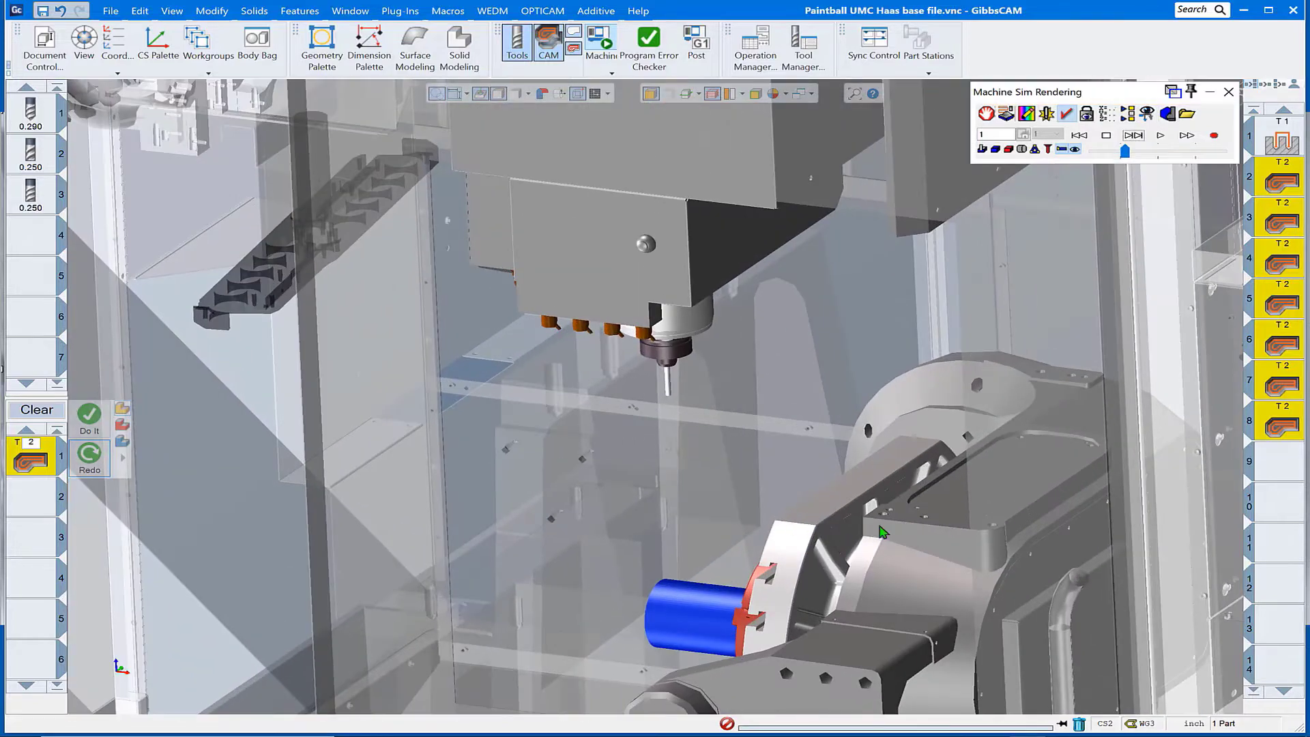
left_click(1164, 137)
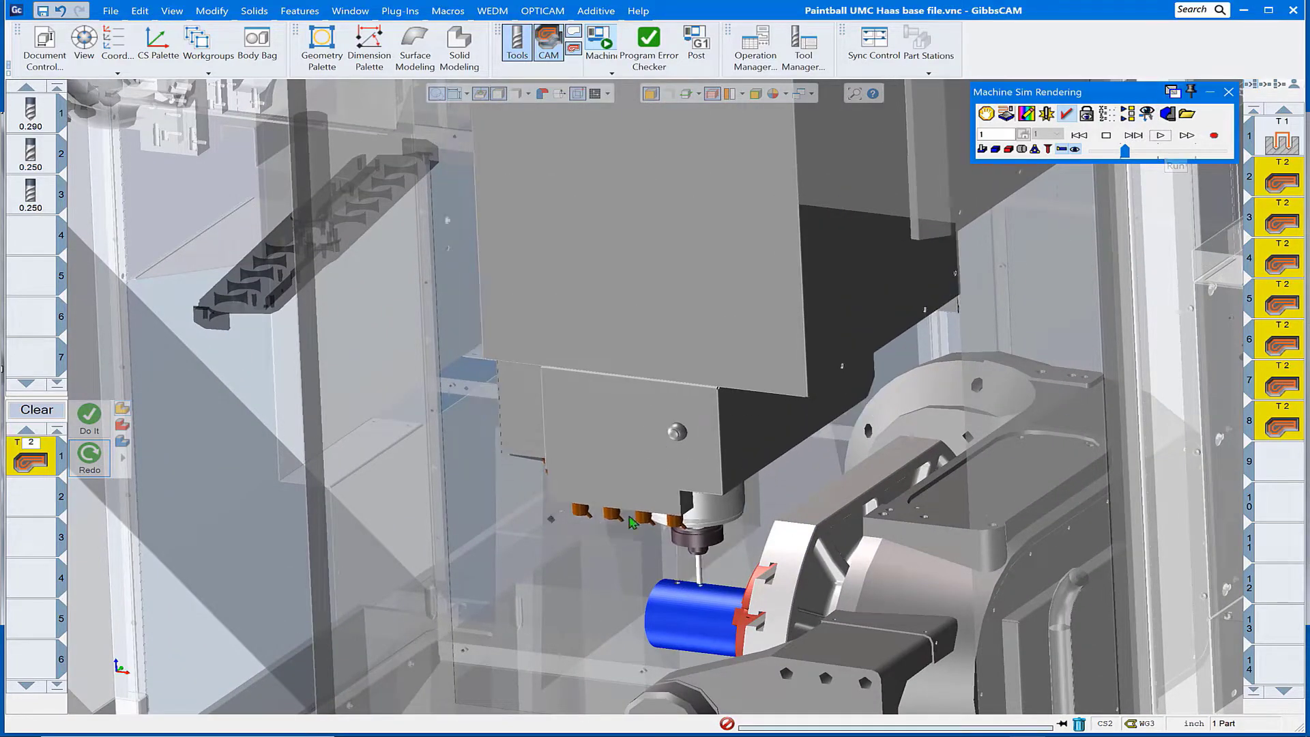
scroll(809, 655, "up", 5)
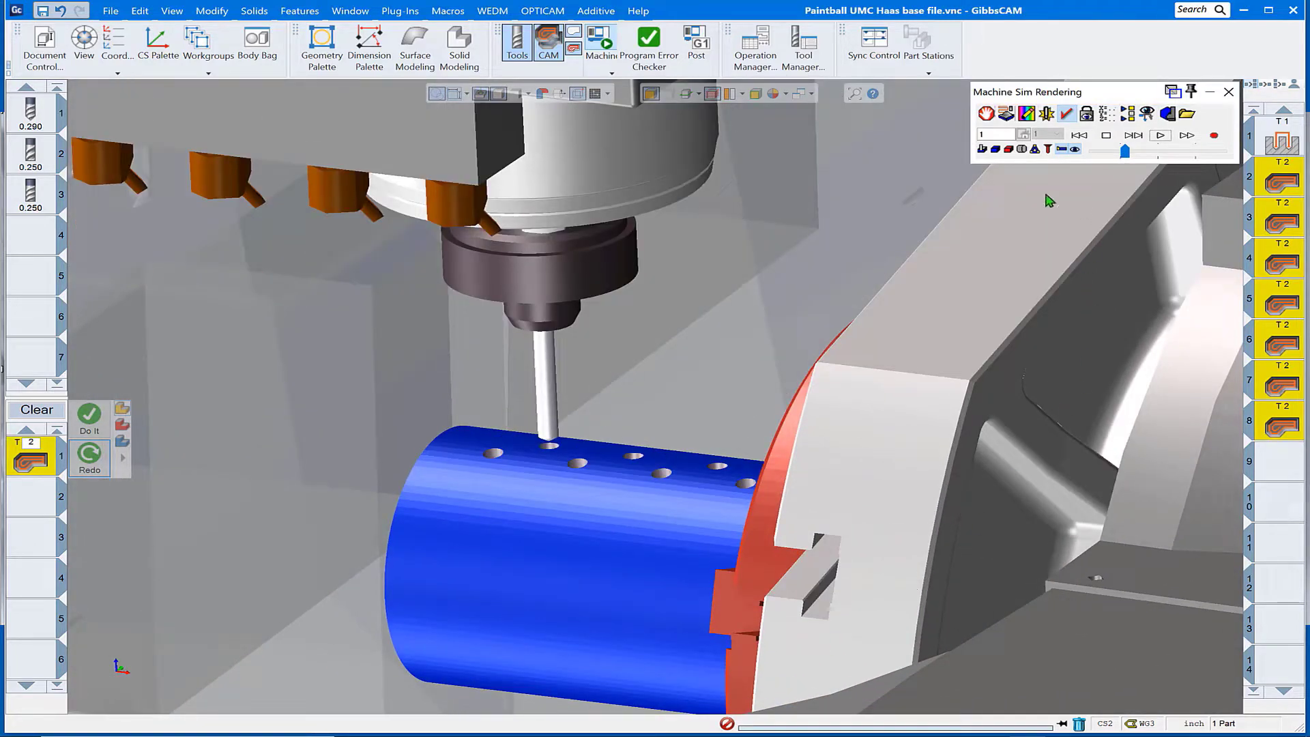
left_click(1162, 135)
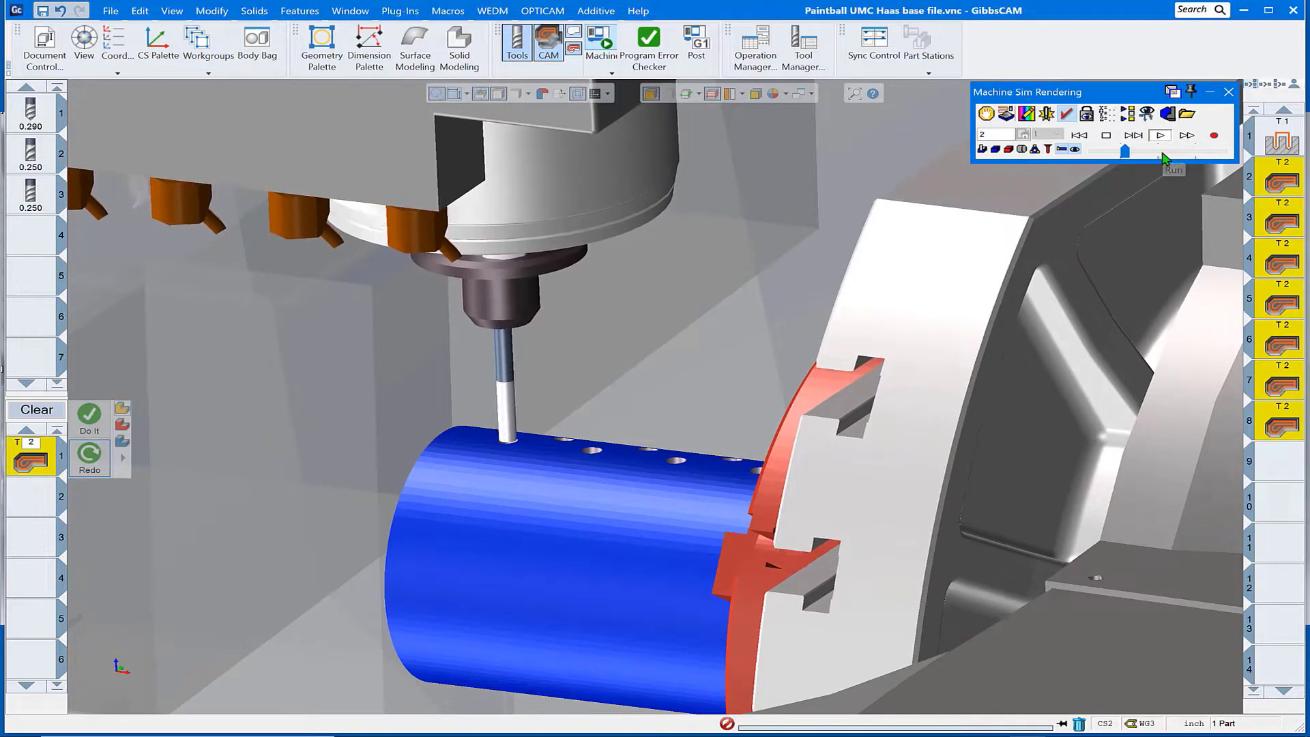
left_click(1162, 152)
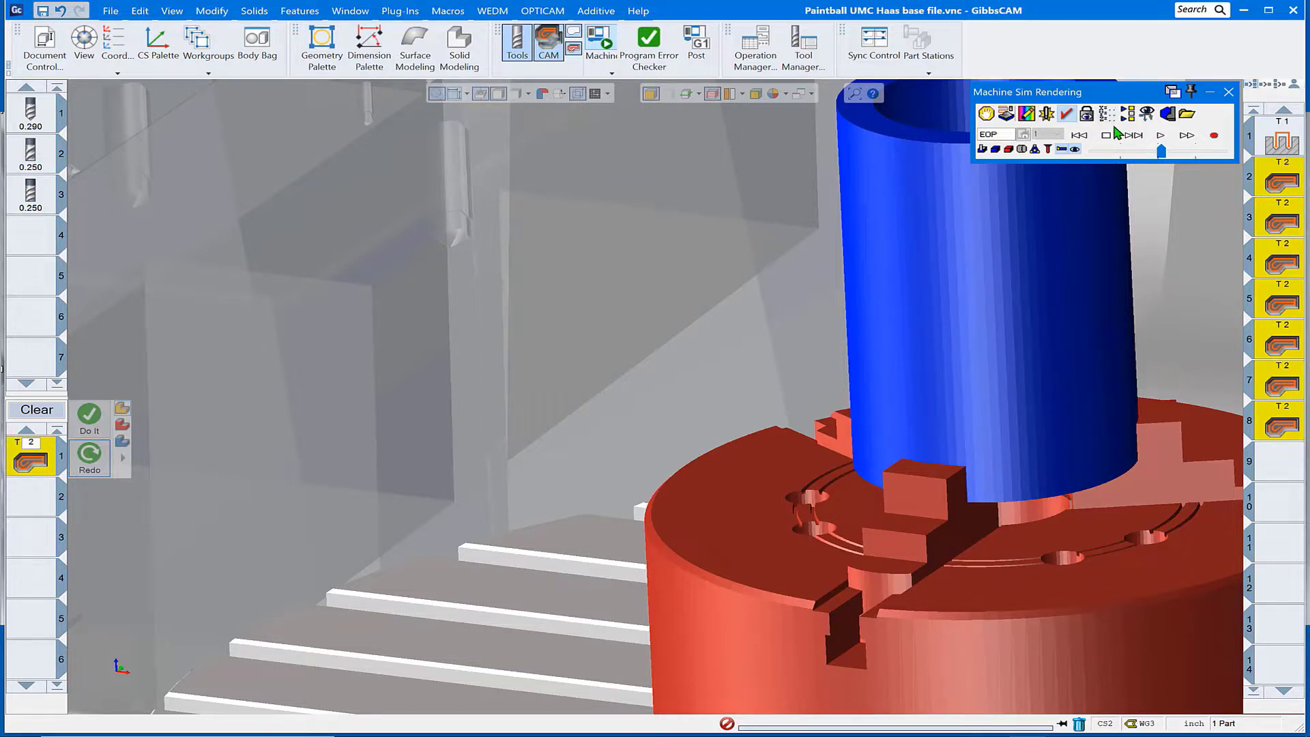
- Set the drilling operation's rotate duplicate count to 13 and redo its toolpath
double_click(1283, 143)
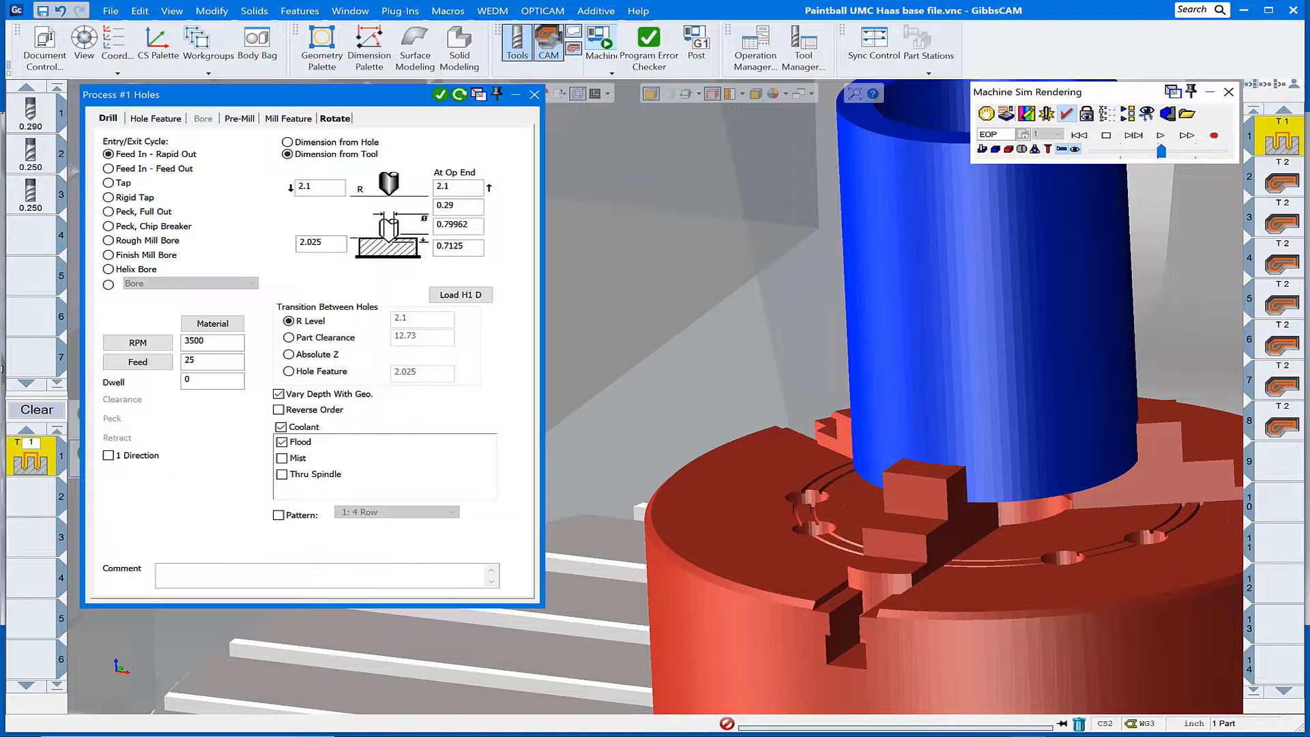
left_click(338, 119)
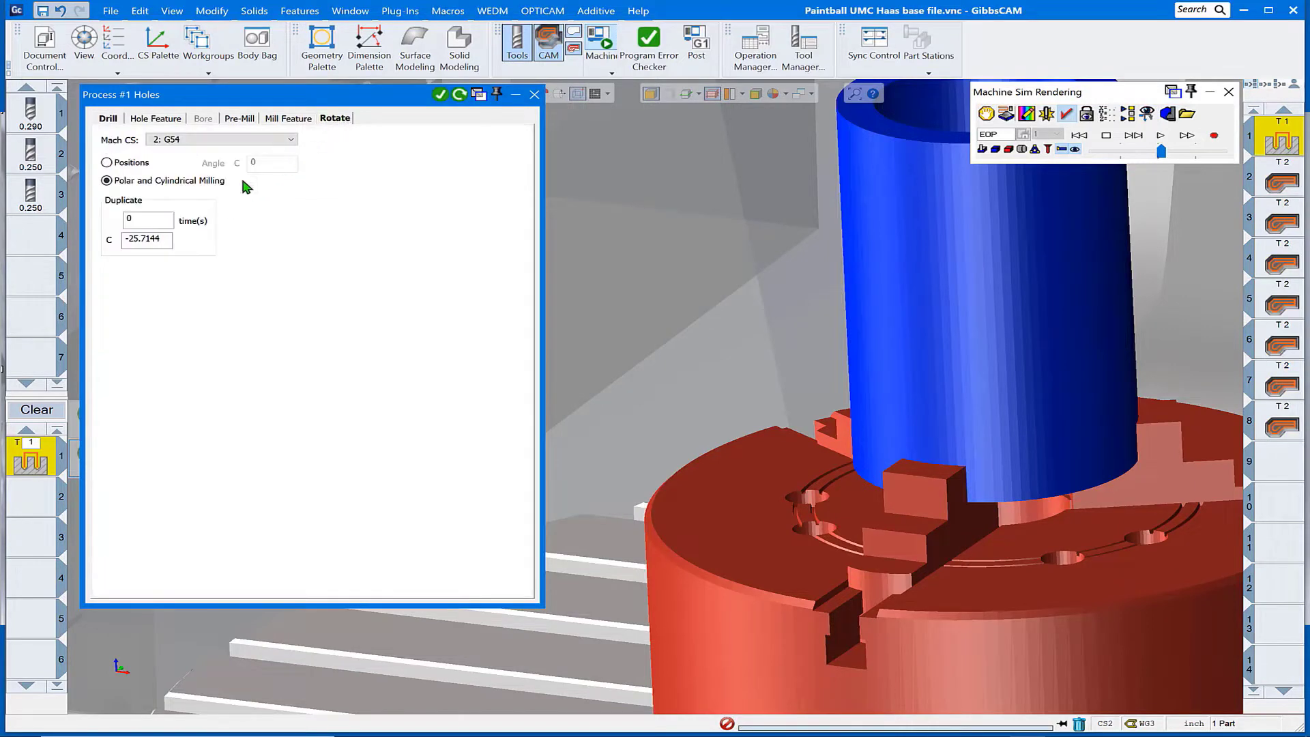
double_click(140, 220)
left_click(162, 246)
left_click(460, 95)
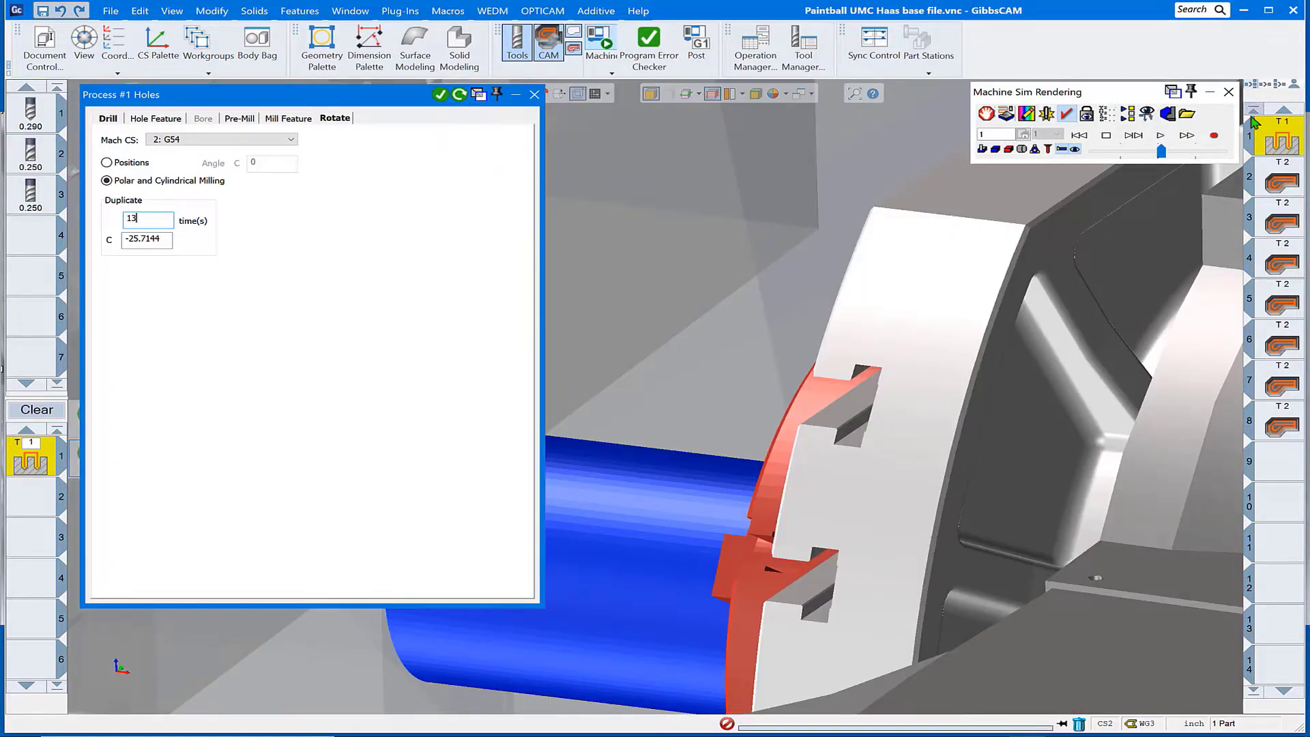
- Set pocket roughing to duplicate 13 times at C -25.7144, redo it, and close
double_click(1282, 183)
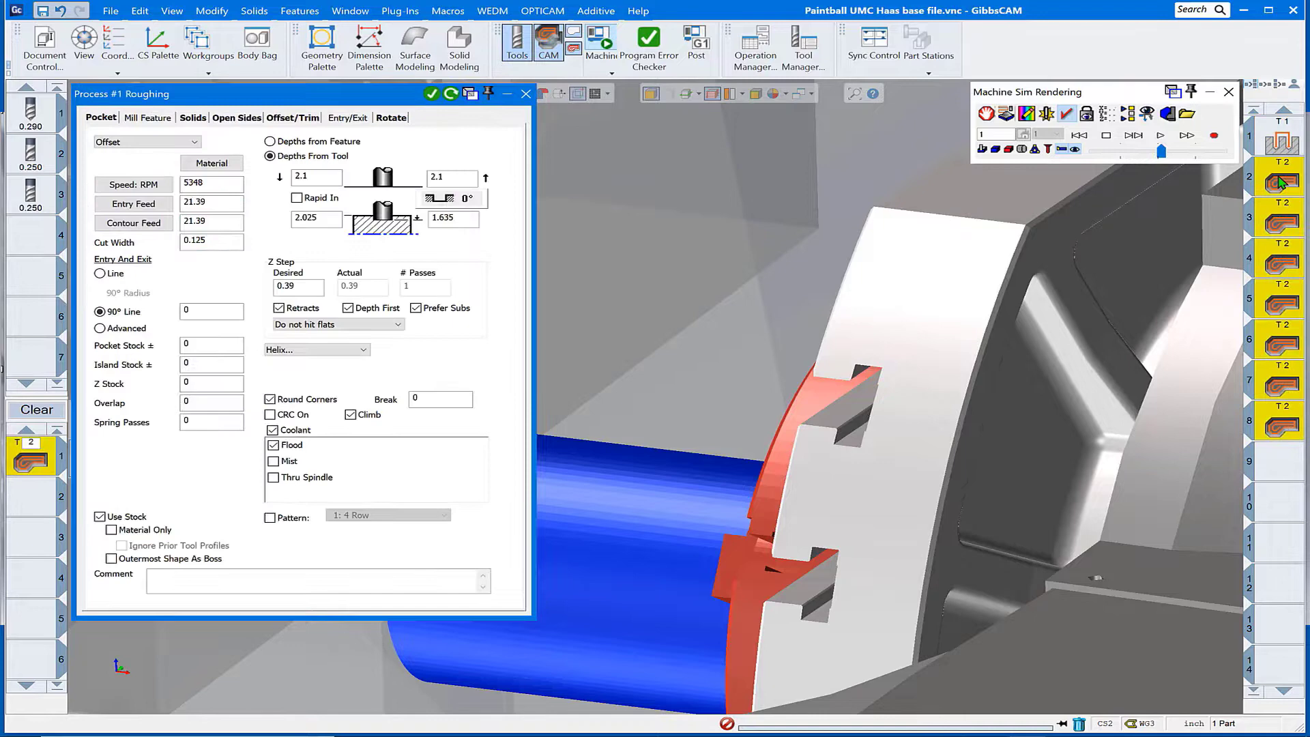
left_click(392, 118)
left_click_drag(116, 218, 196, 217)
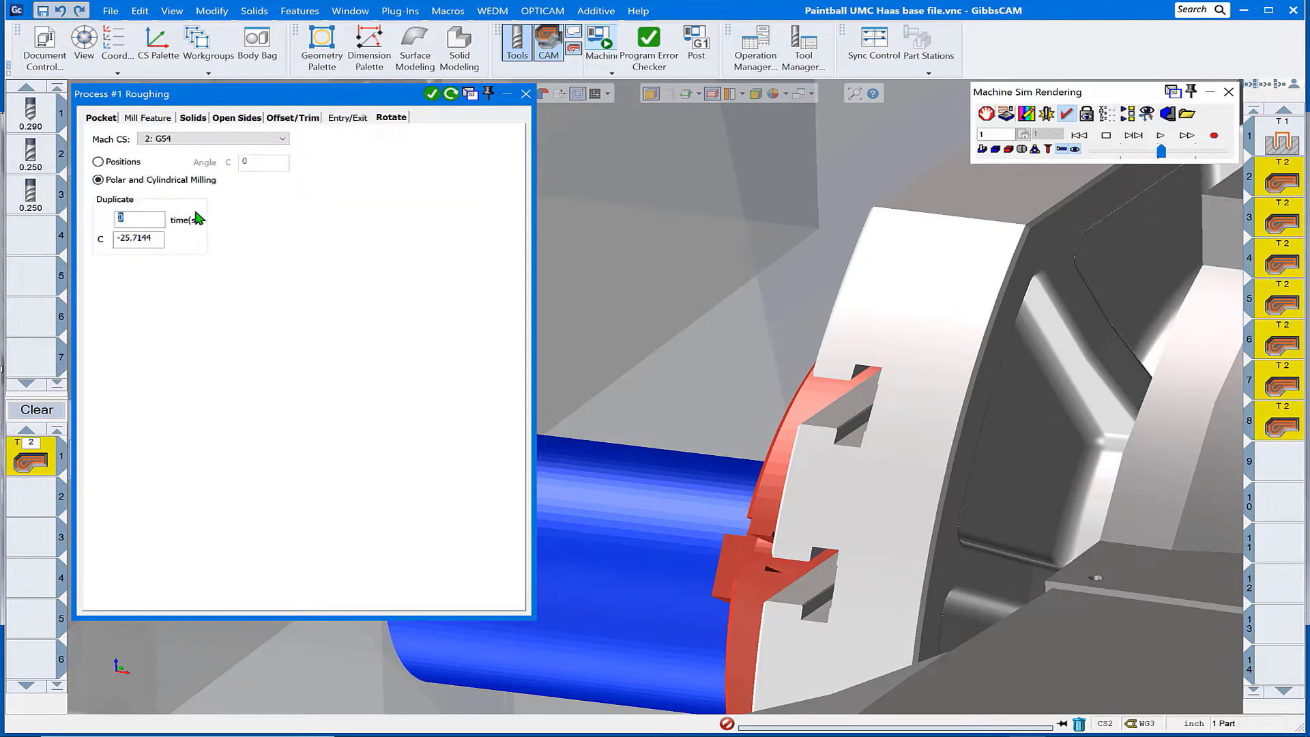
type("13")
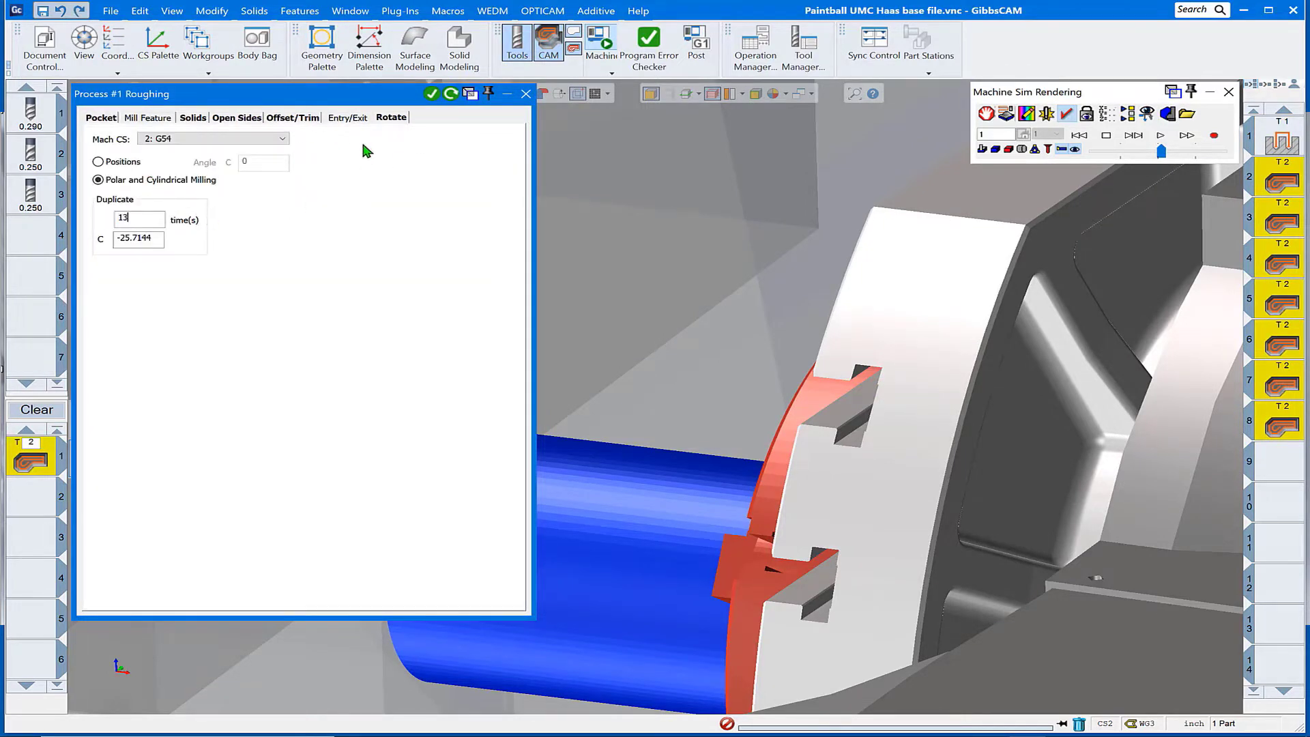
left_click(451, 95)
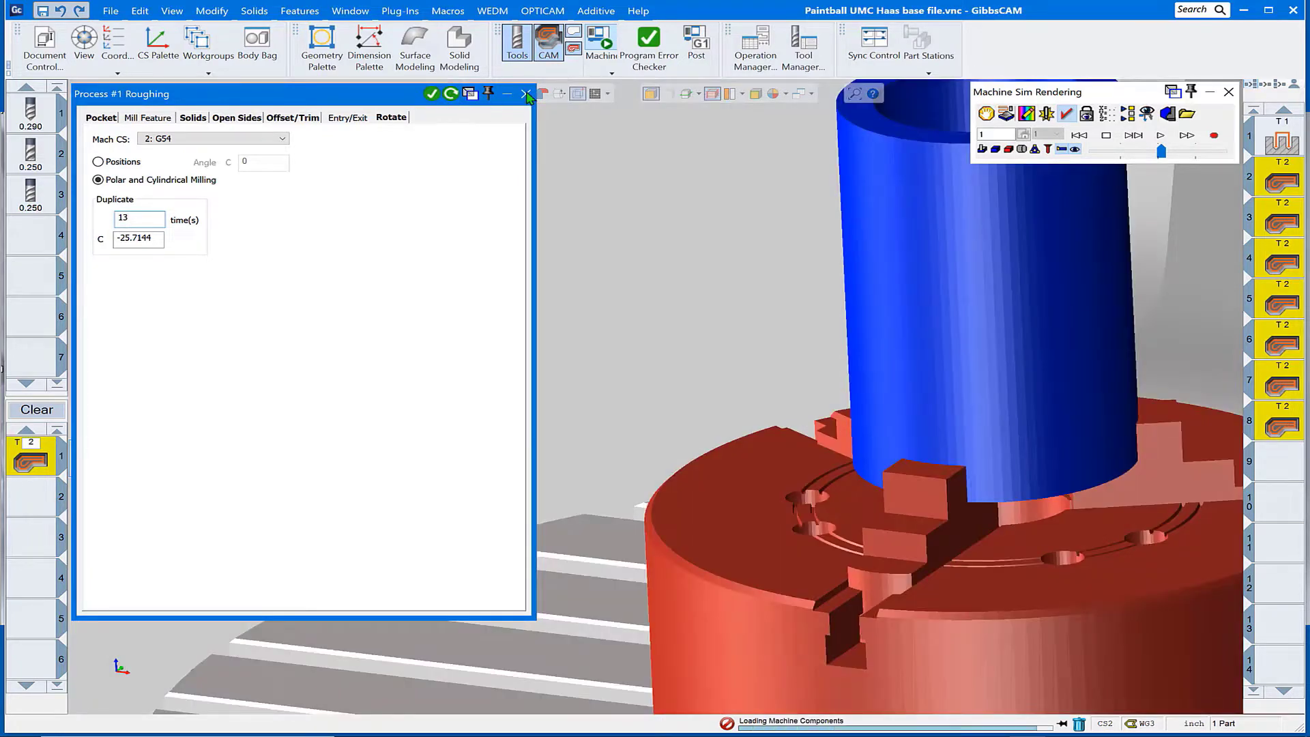
left_click(525, 95)
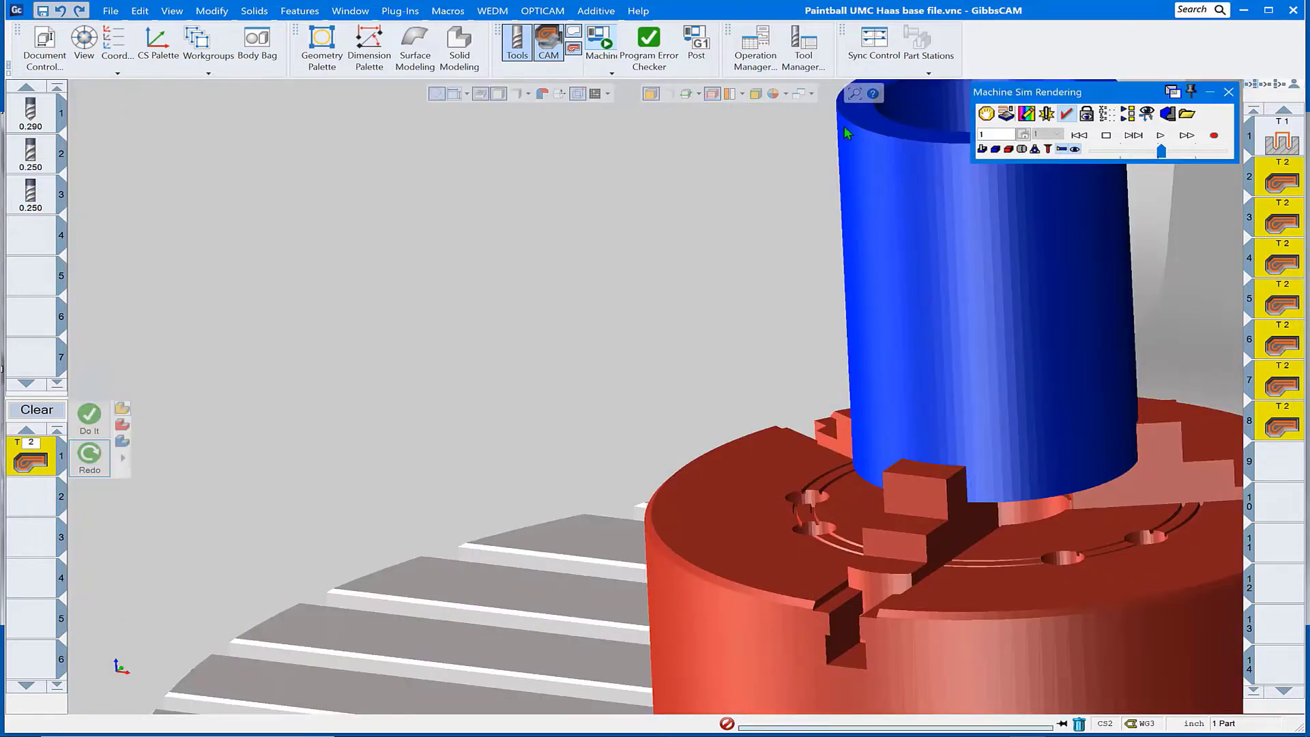
- Rerun the simulation and display the Show Position axis value readout
left_click(1160, 136)
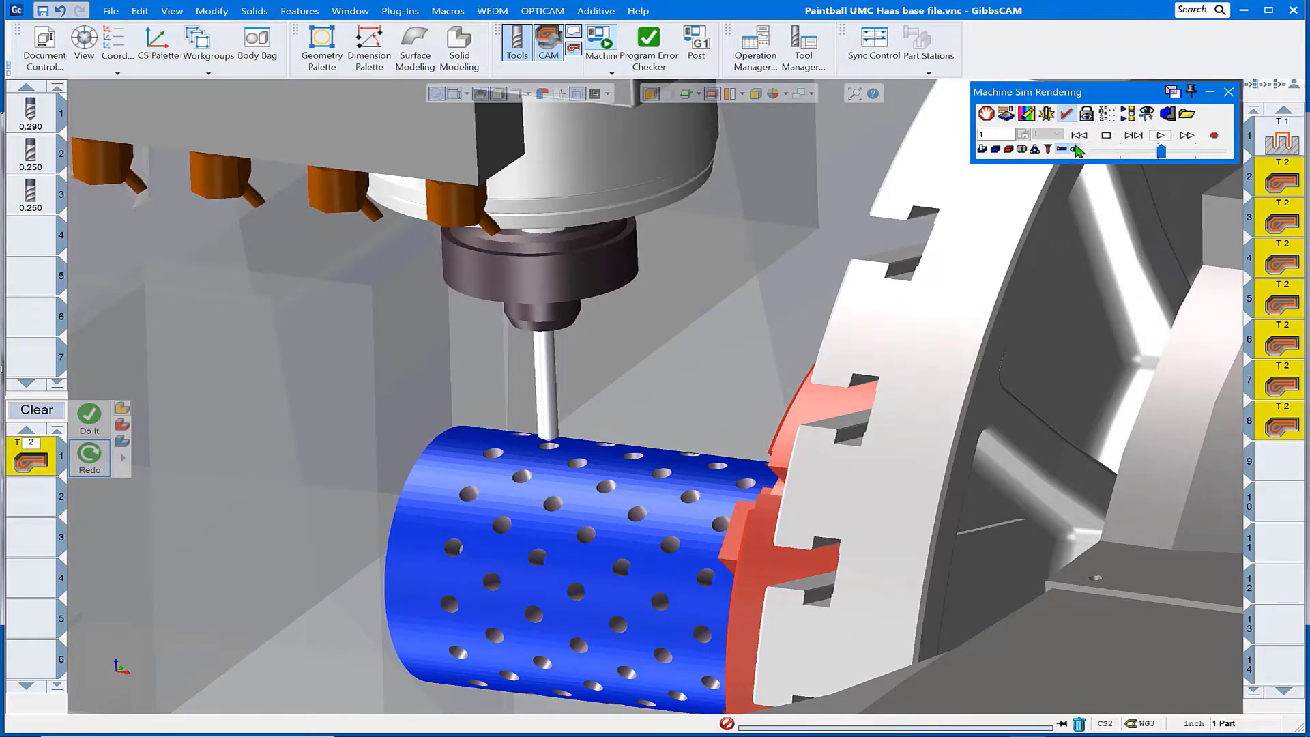
left_click(1106, 116)
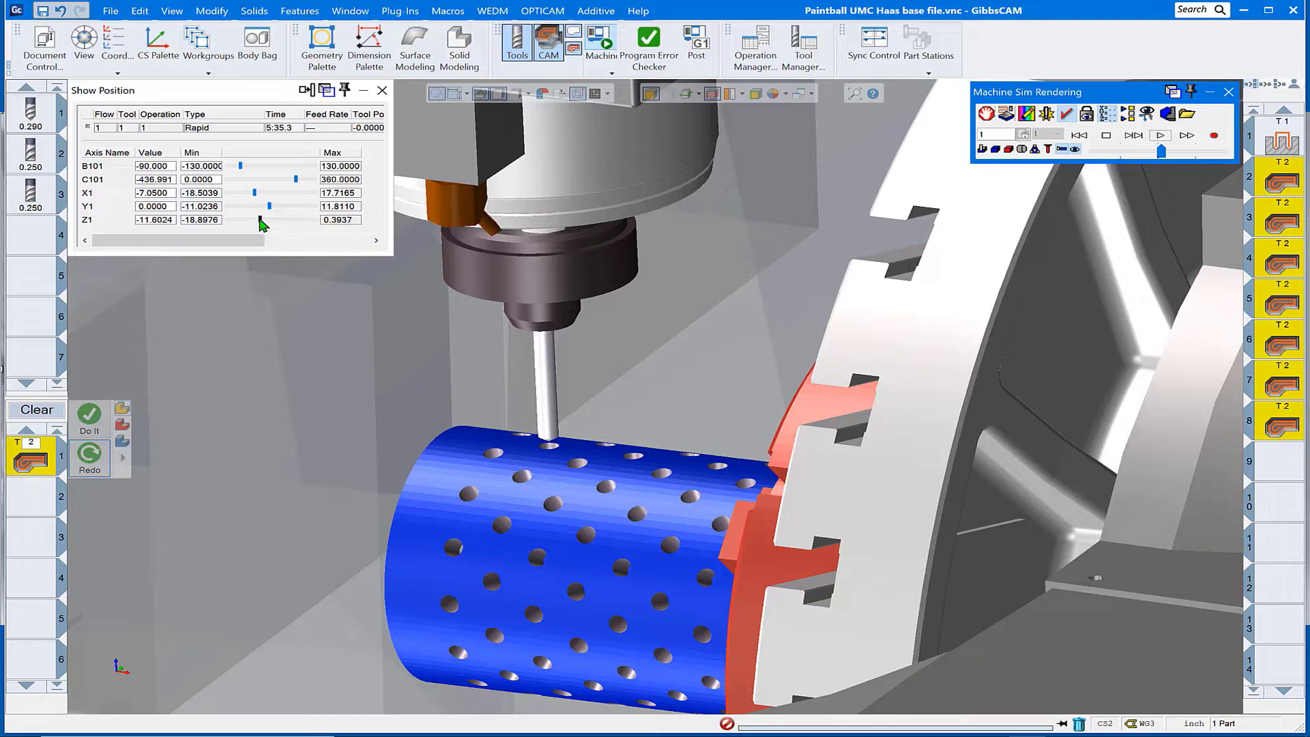
- Drag Z1 to raise the spindle clear of the cylinder, then close Show Position
left_click_drag(260, 222, 308, 193)
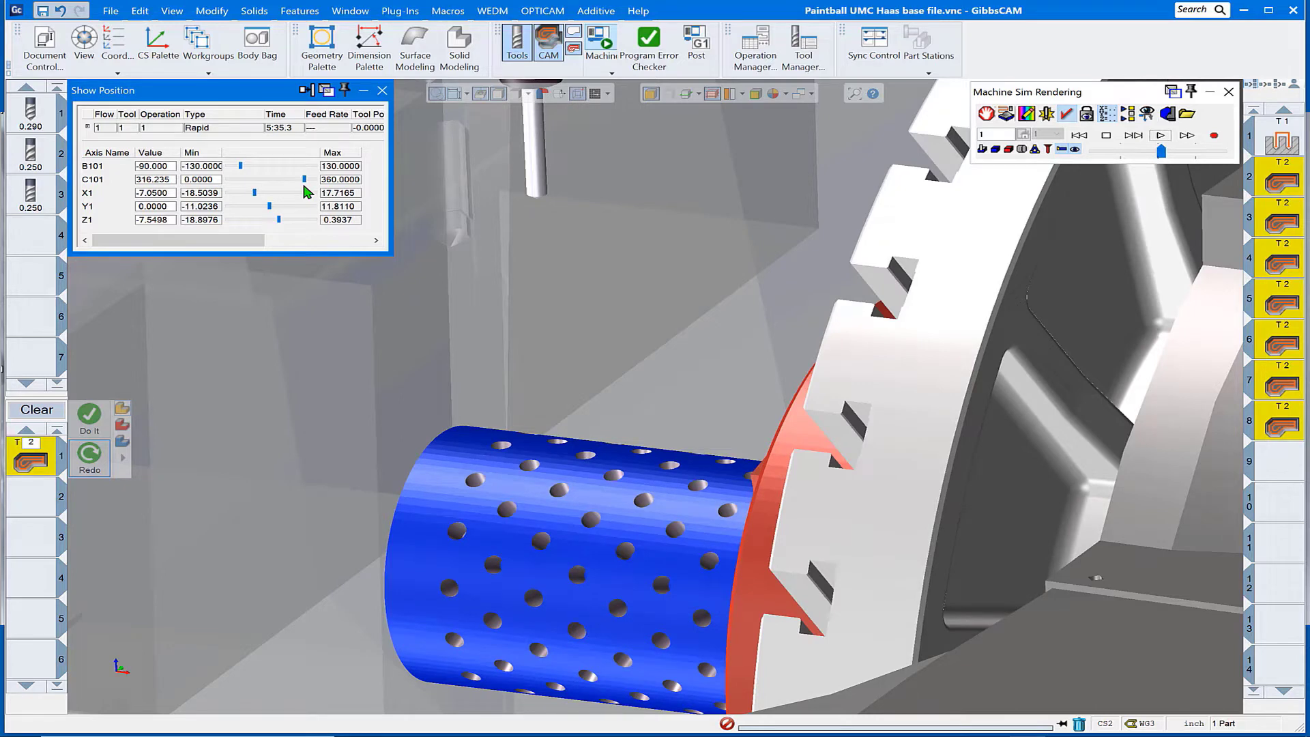
left_click(382, 91)
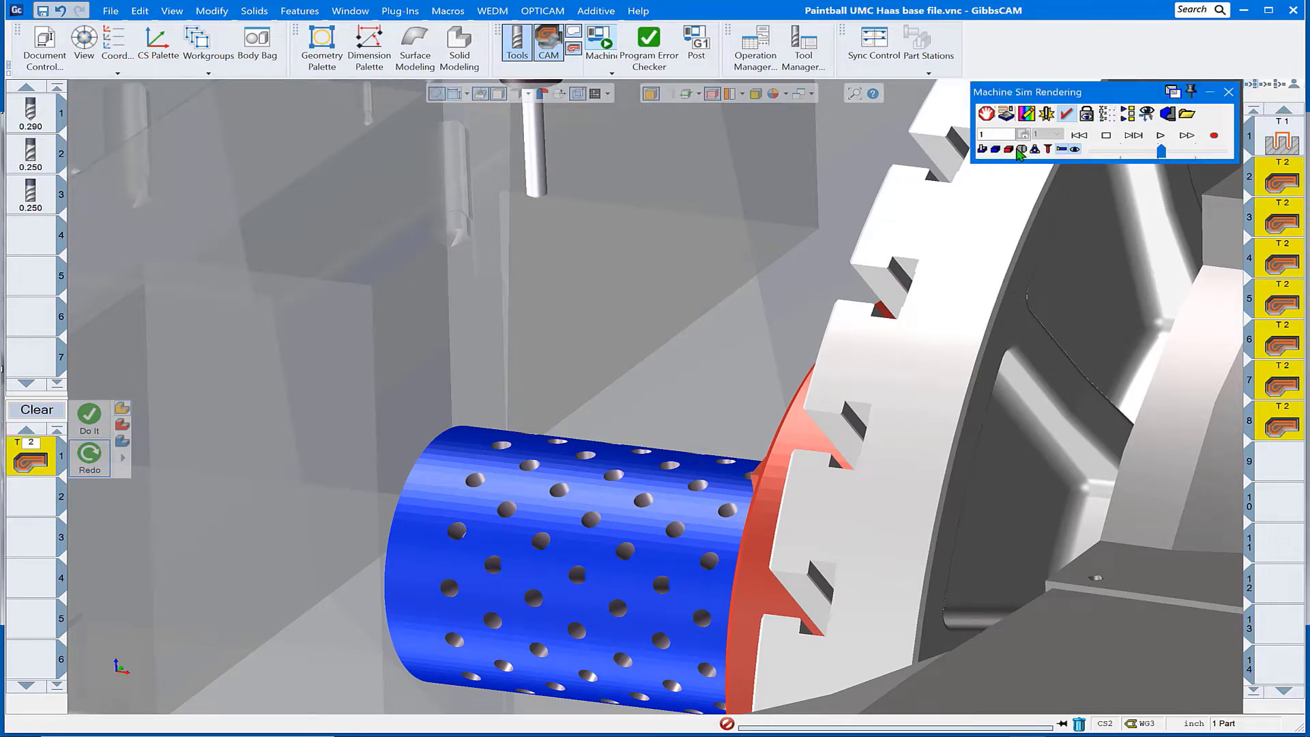
- Run the simulation to cut pocket recesses beside the holes
left_click(1158, 137)
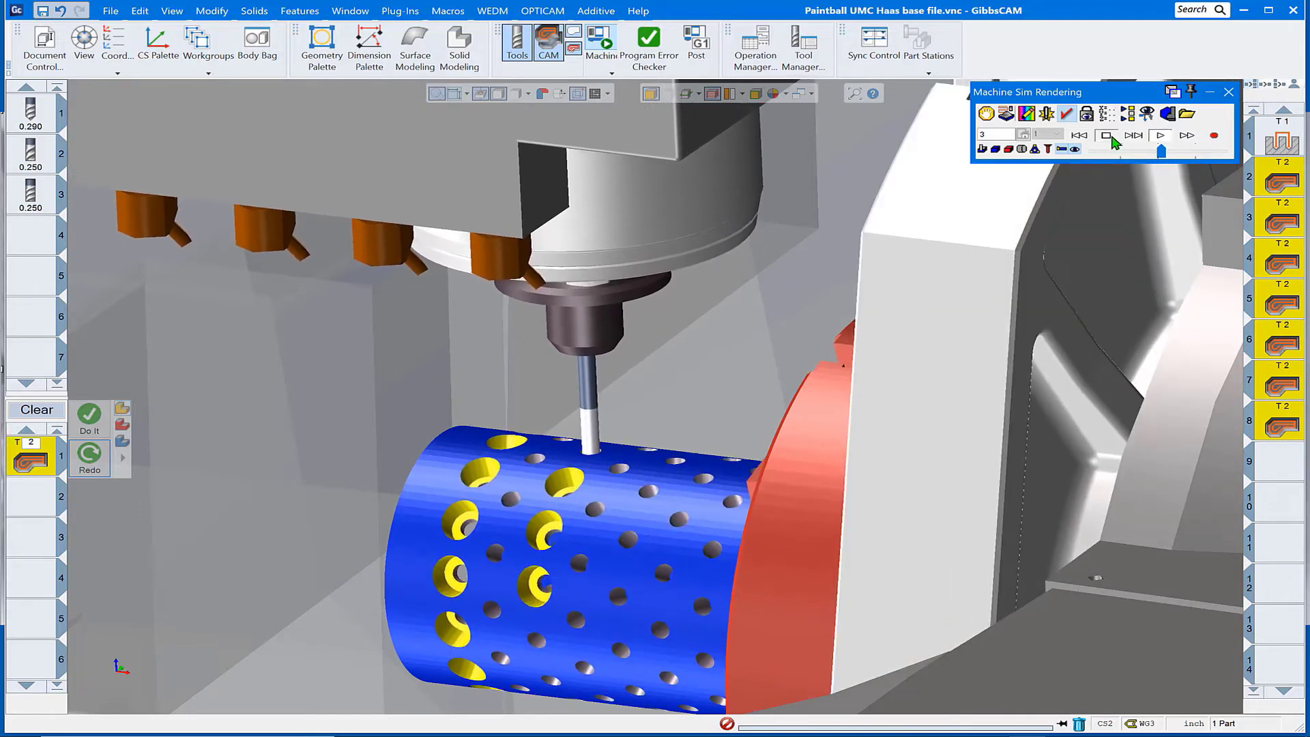
- Set the T2 roughing pocket's rotate duplicate count to 0 and redo the operation
double_click(27, 466)
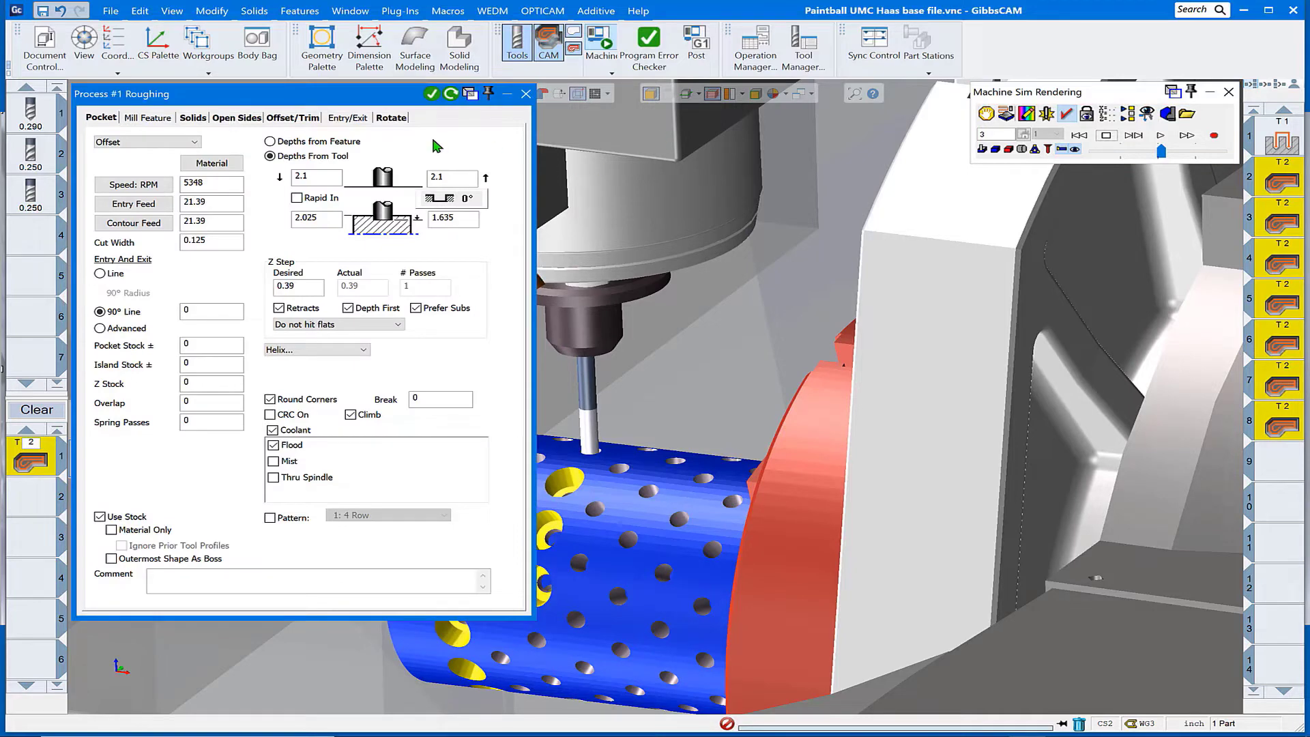
left_click(391, 118)
double_click(124, 217)
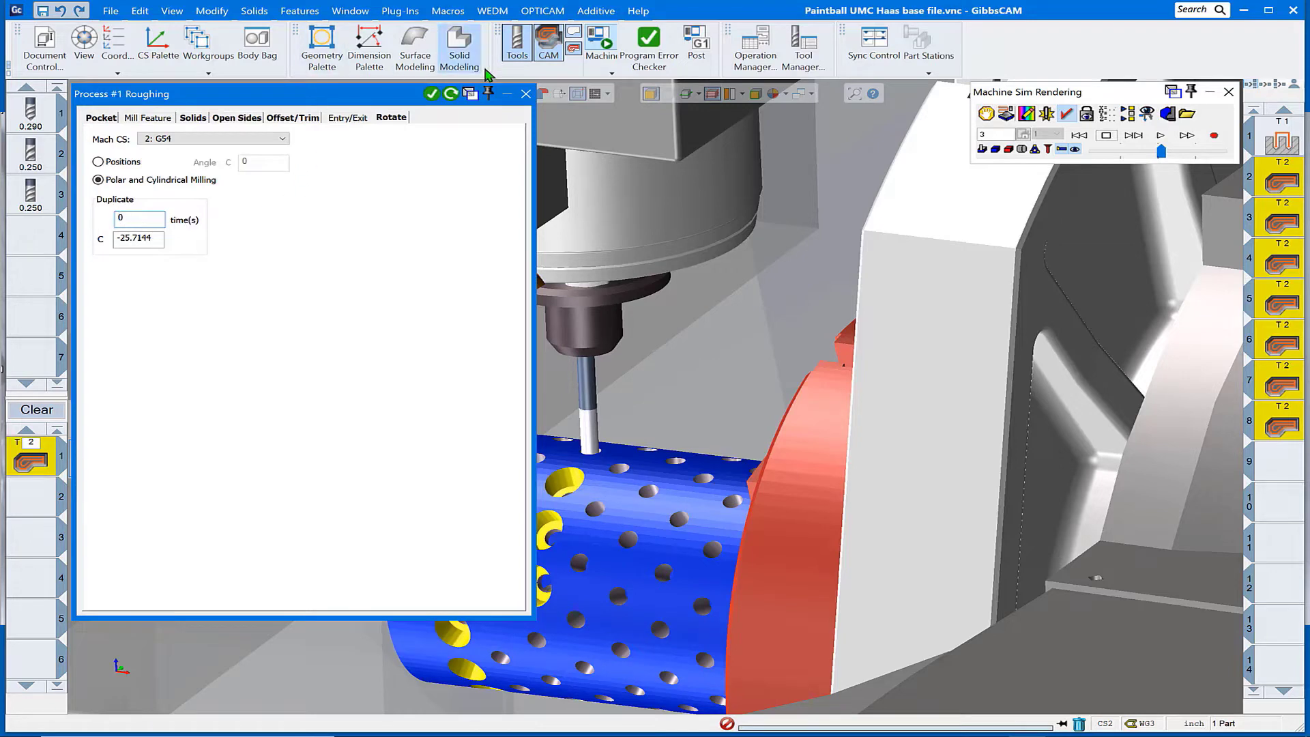
left_click(452, 100)
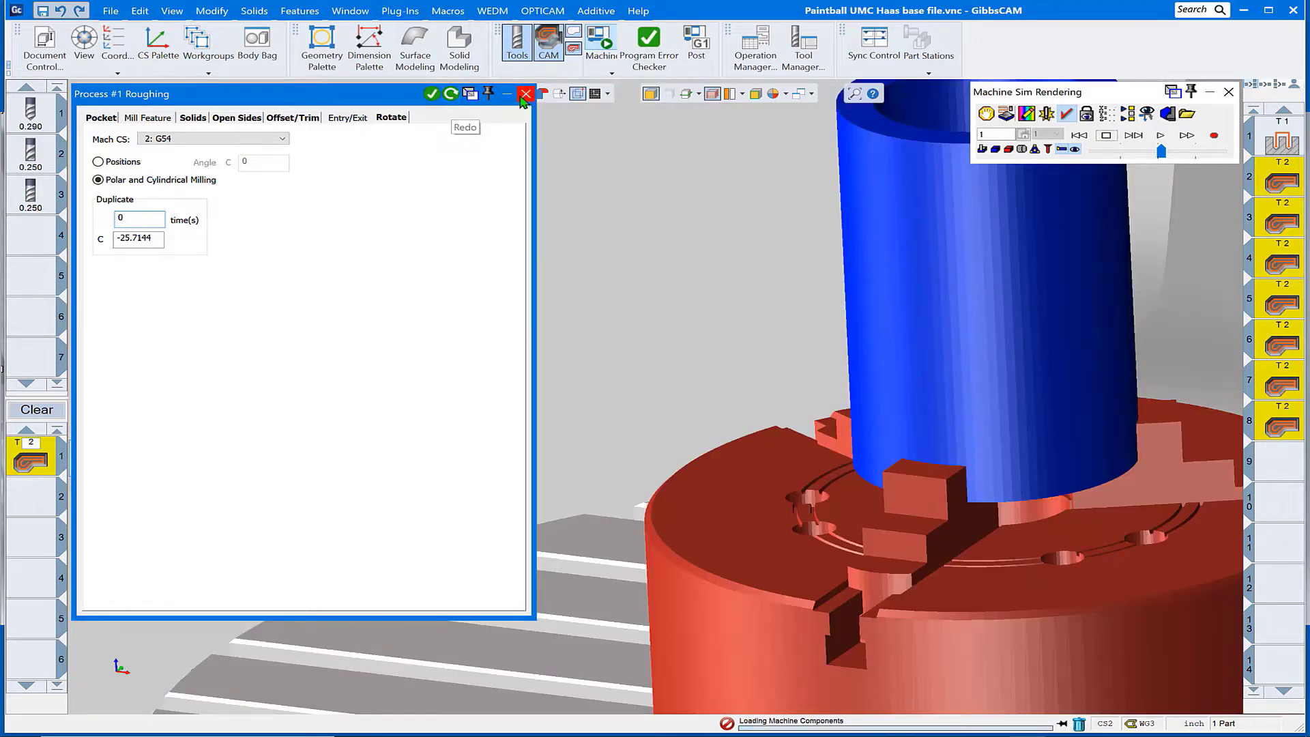
left_click(525, 97)
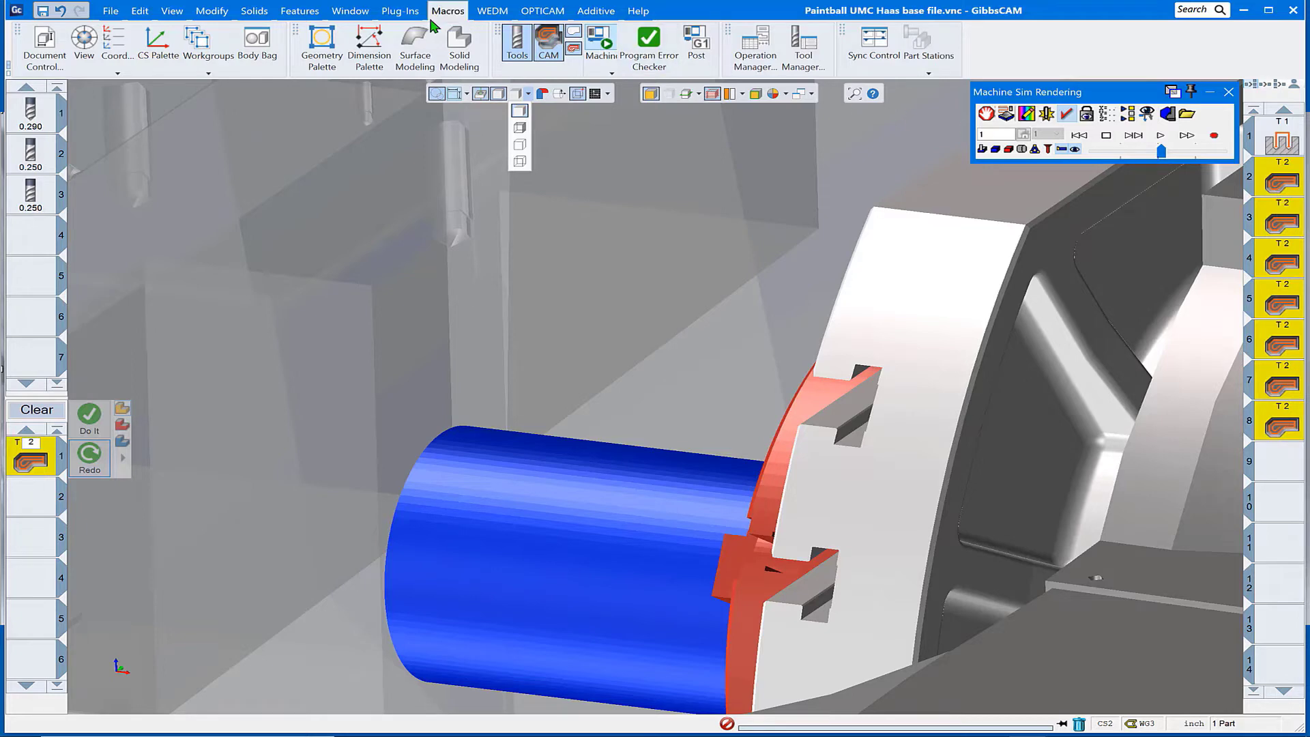
- Open the TpTrans Transform Ops plug-in and move its window aside
left_click(401, 11)
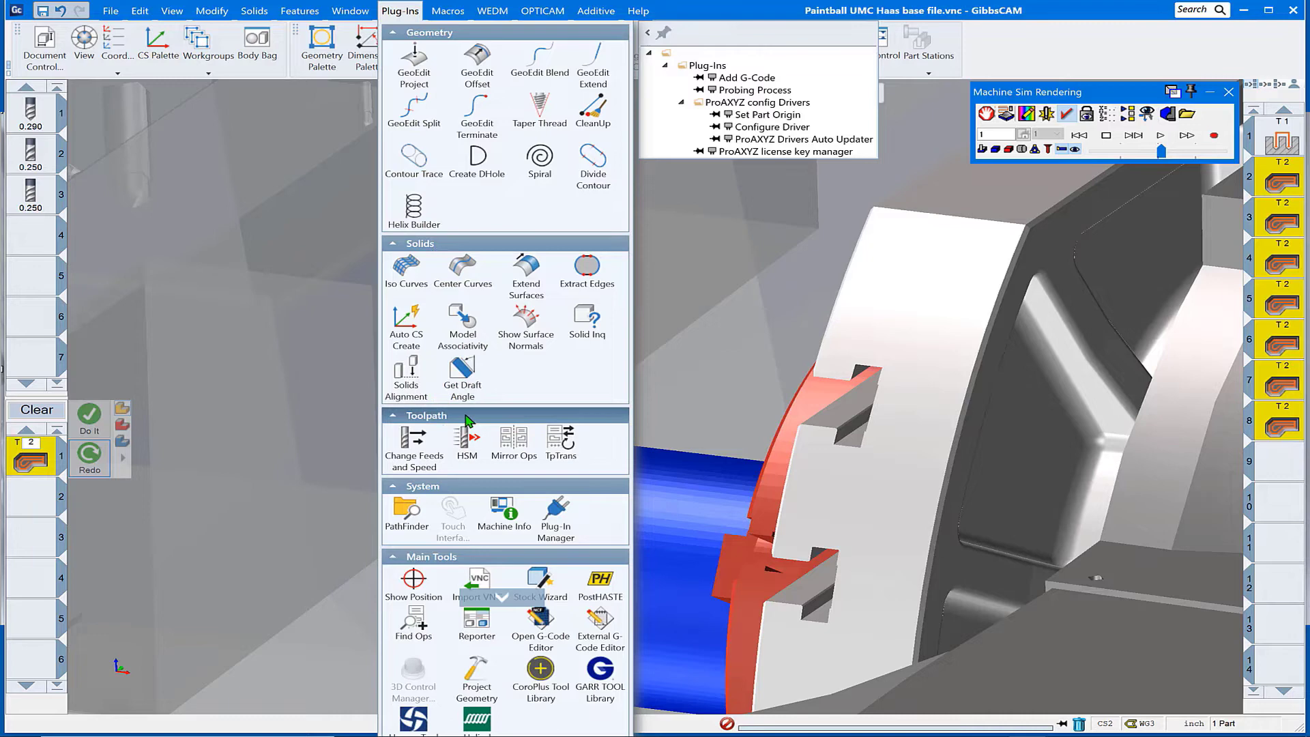
left_click(564, 444)
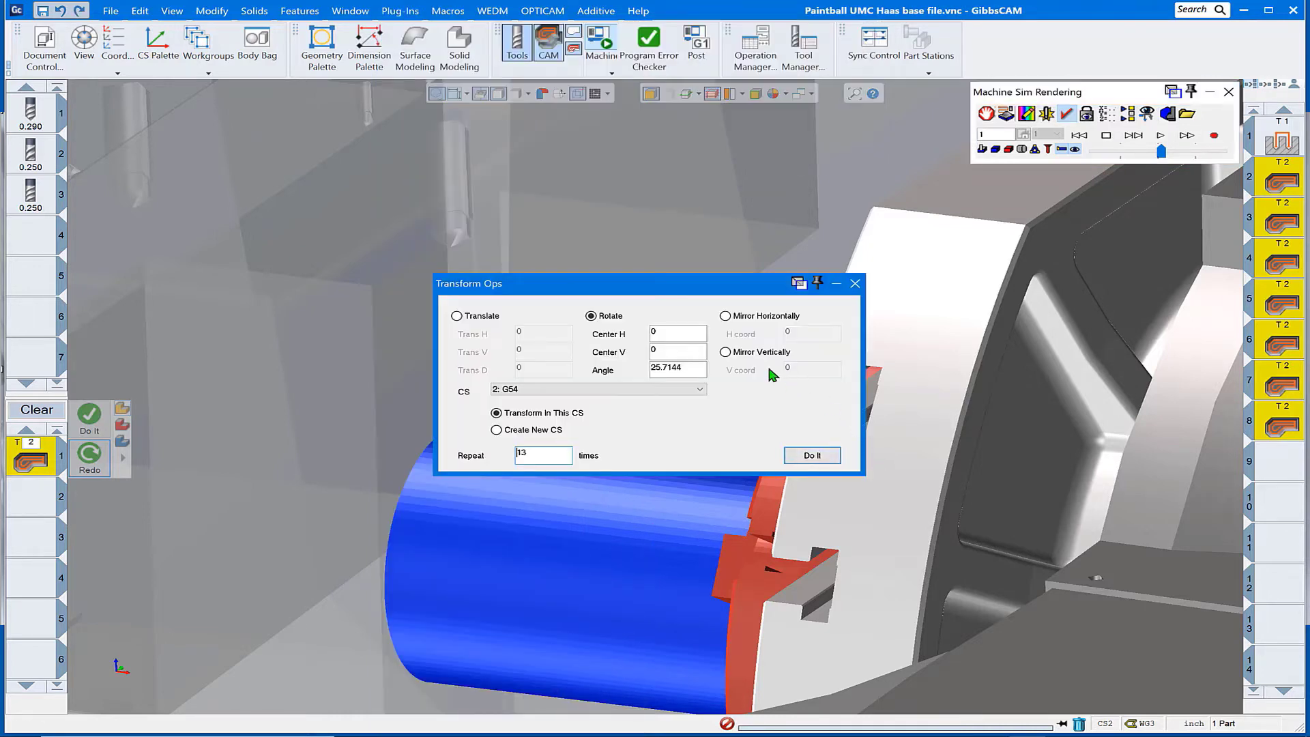
left_click_drag(629, 289, 484, 204)
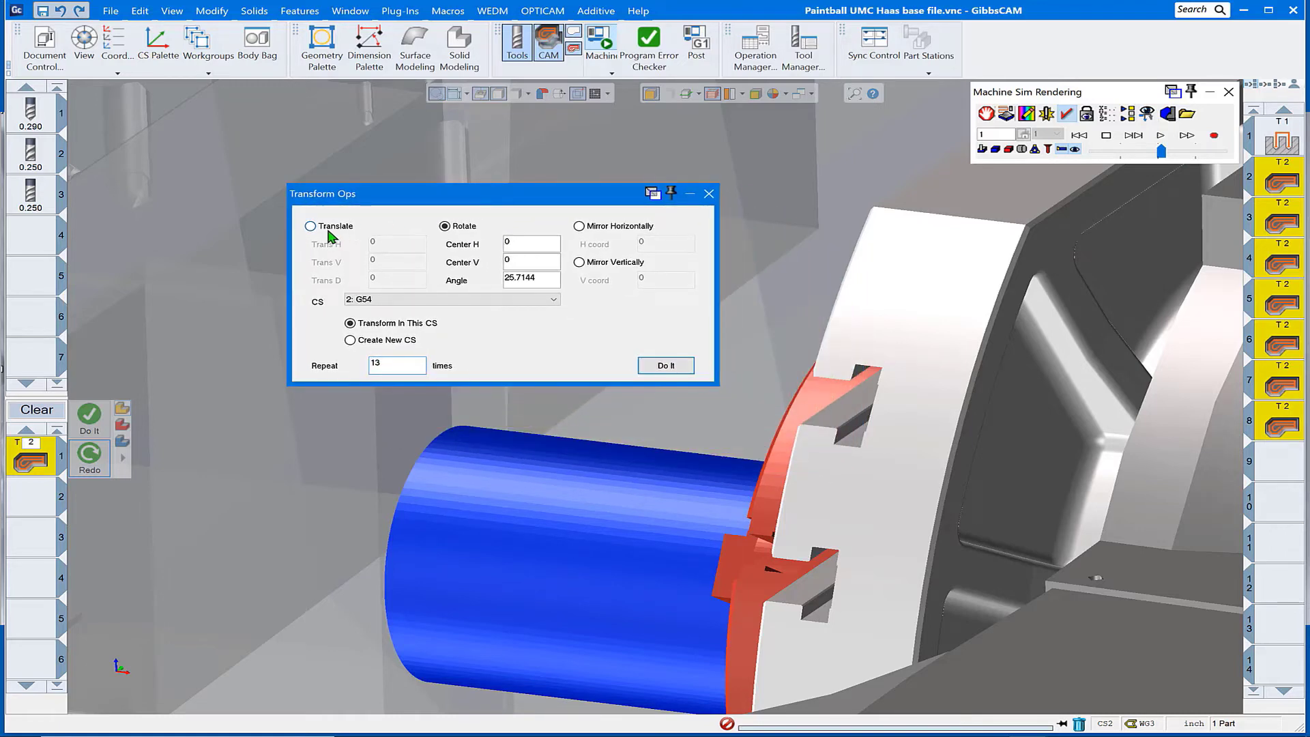
- Choose a 25.7144° Rotate in CS 1: XY plane with 13 repeats
left_click(335, 228)
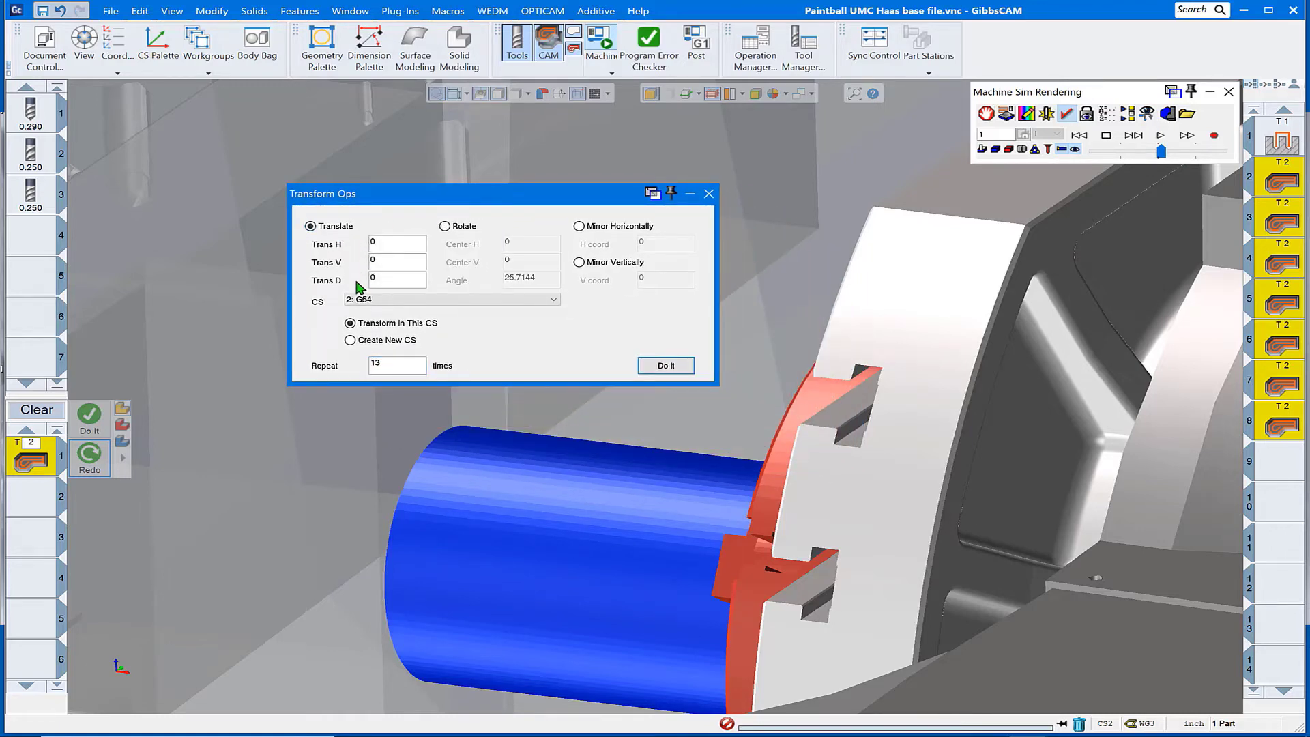
left_click(445, 226)
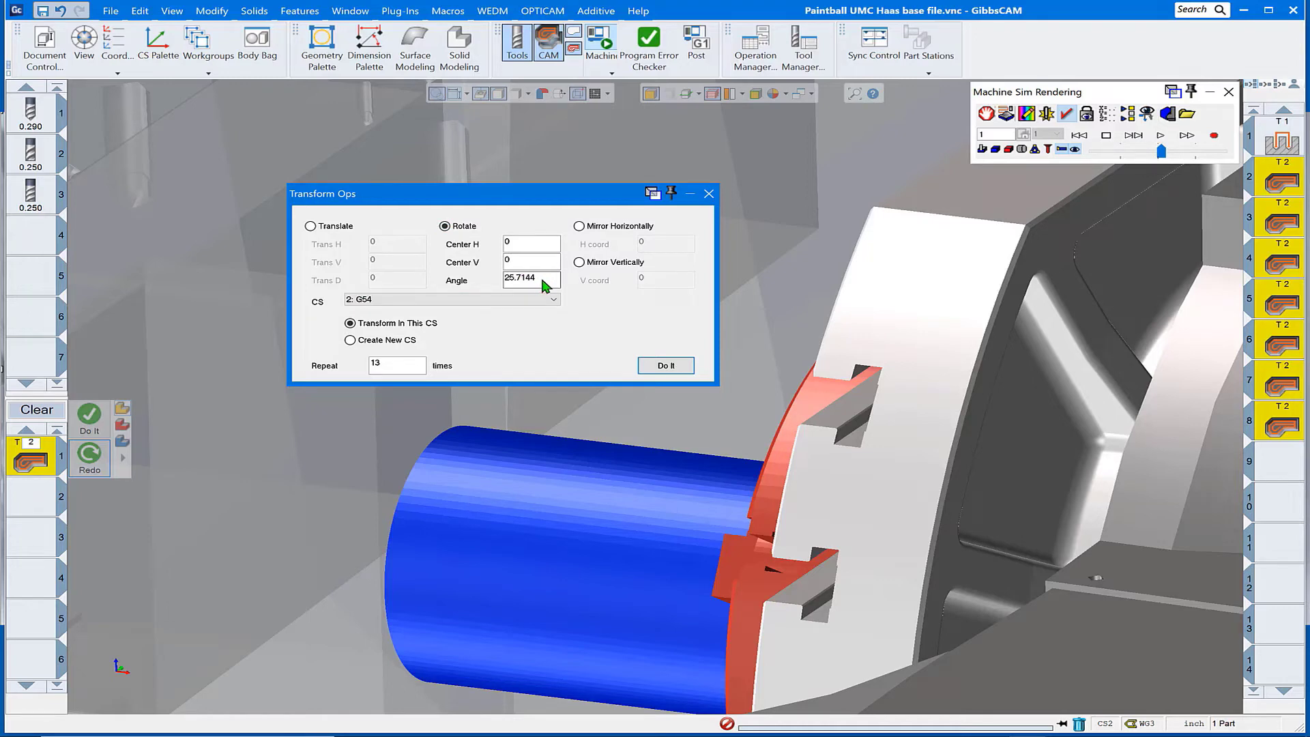
left_click(550, 300)
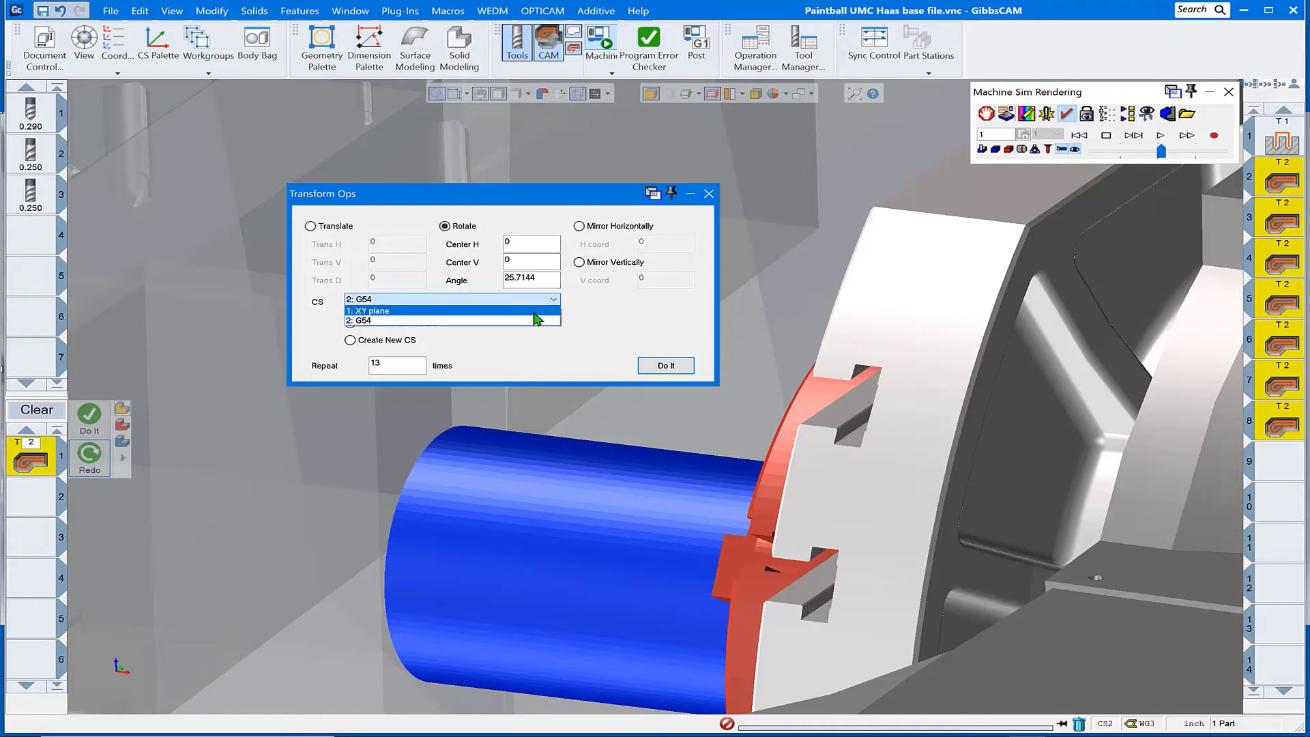
left_click(535, 312)
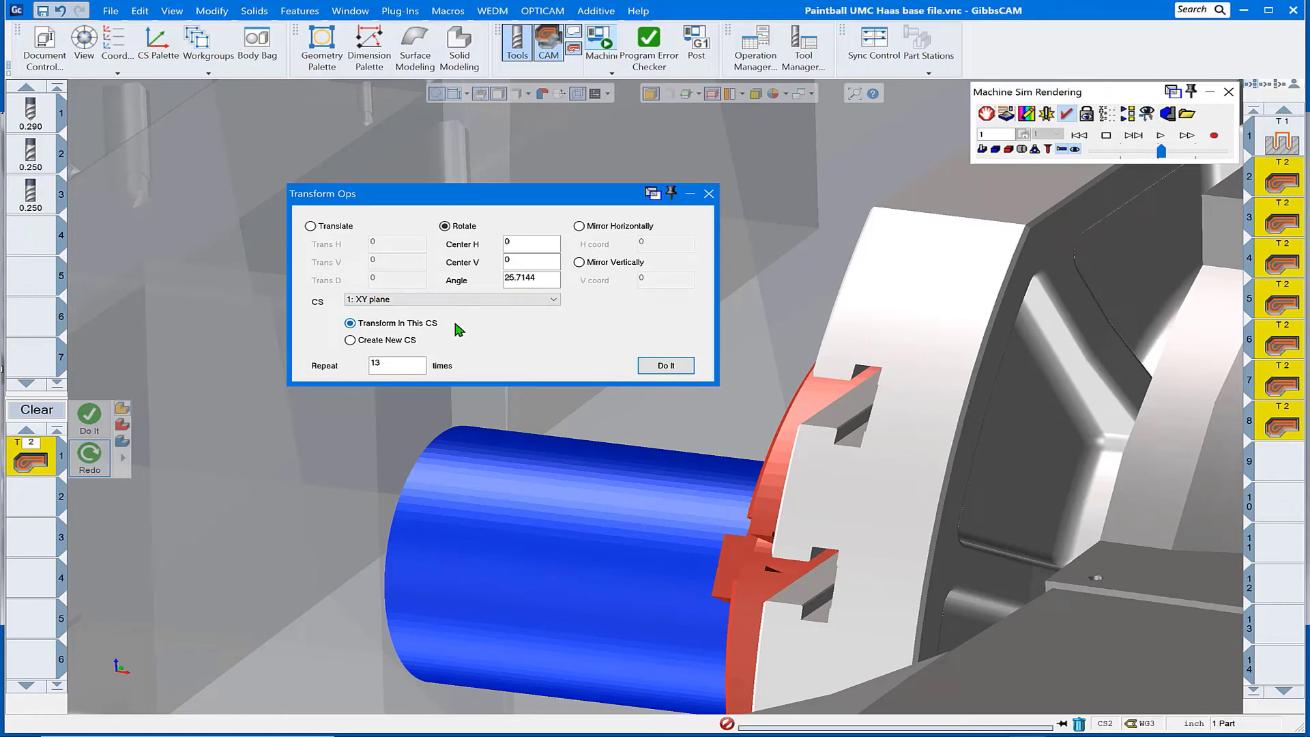
left_click(414, 363)
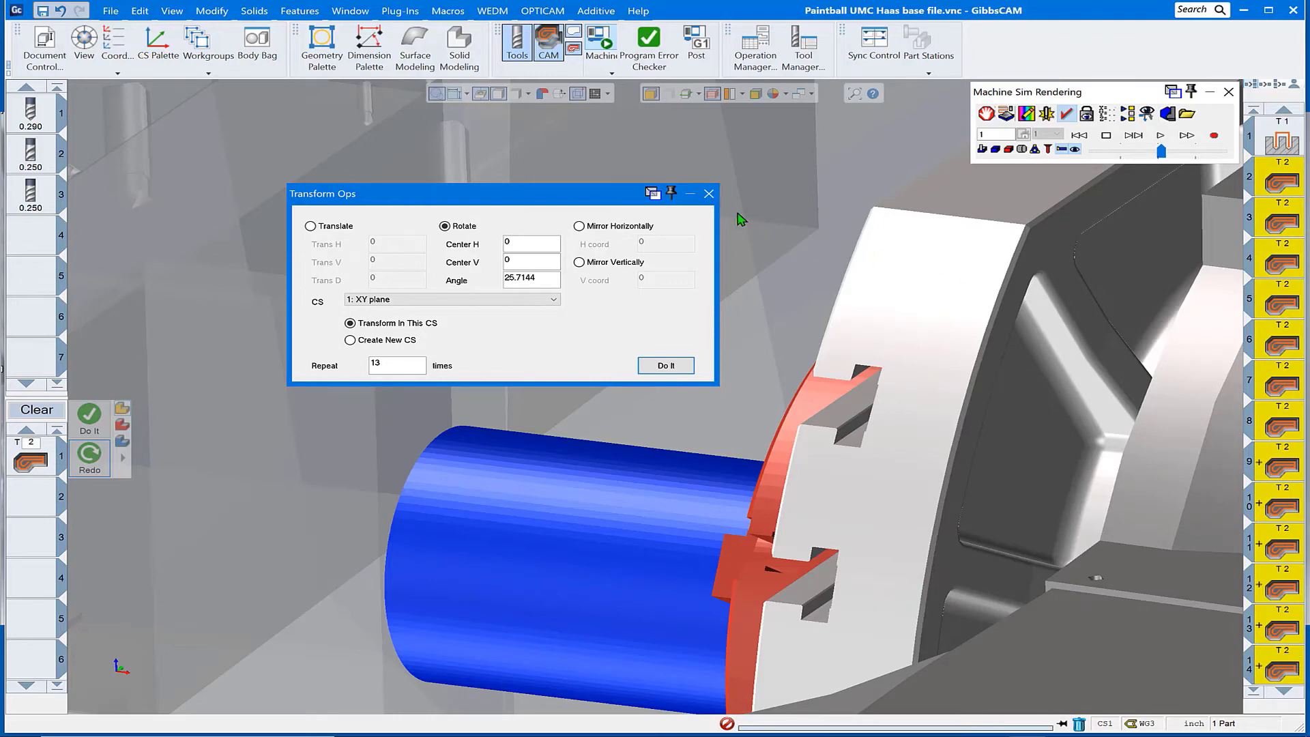
- Close Transform Ops and run the simulation of the transformed operations
left_click(708, 195)
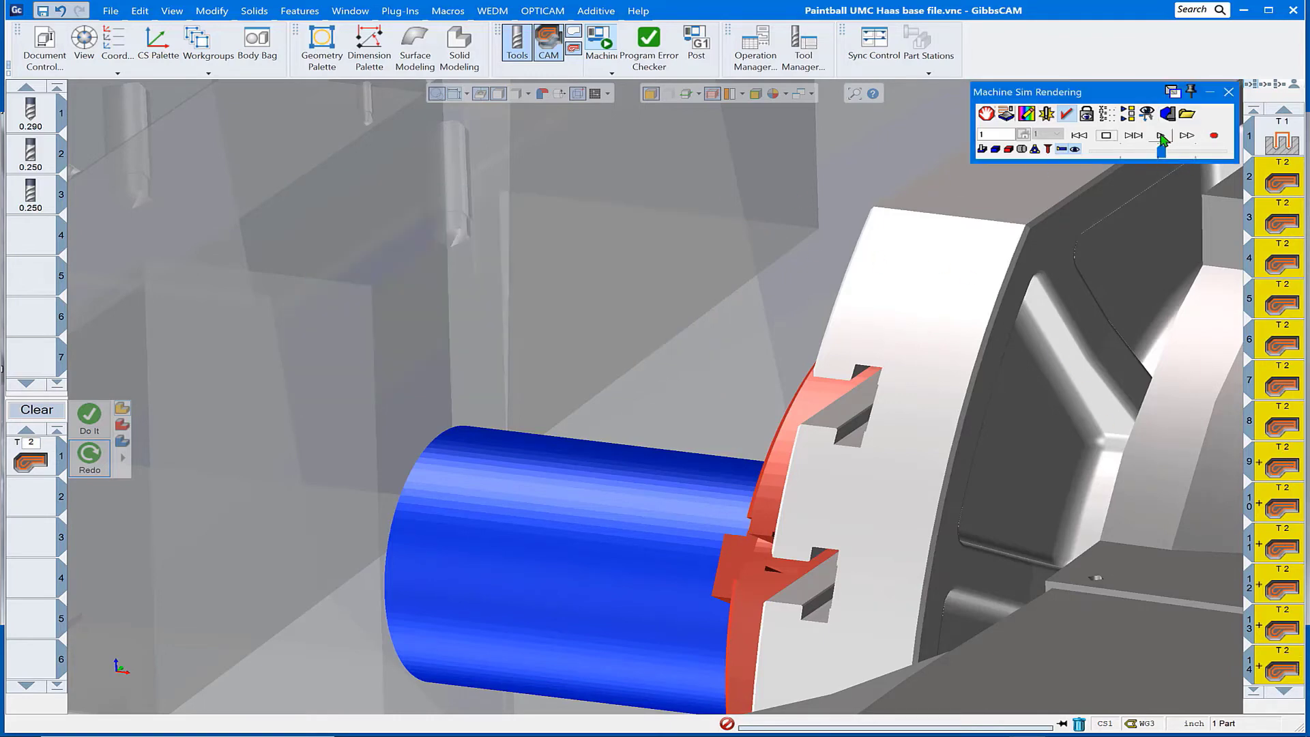
left_click(1162, 136)
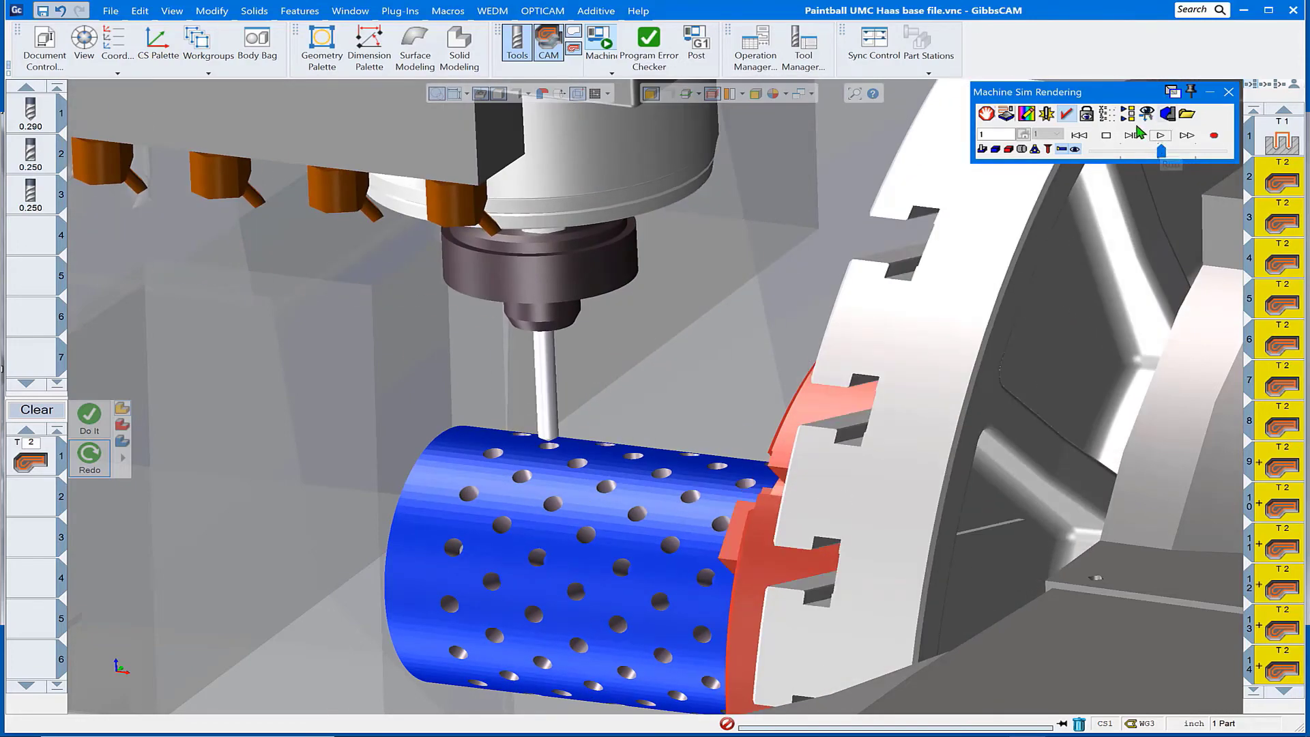
left_click(1161, 137)
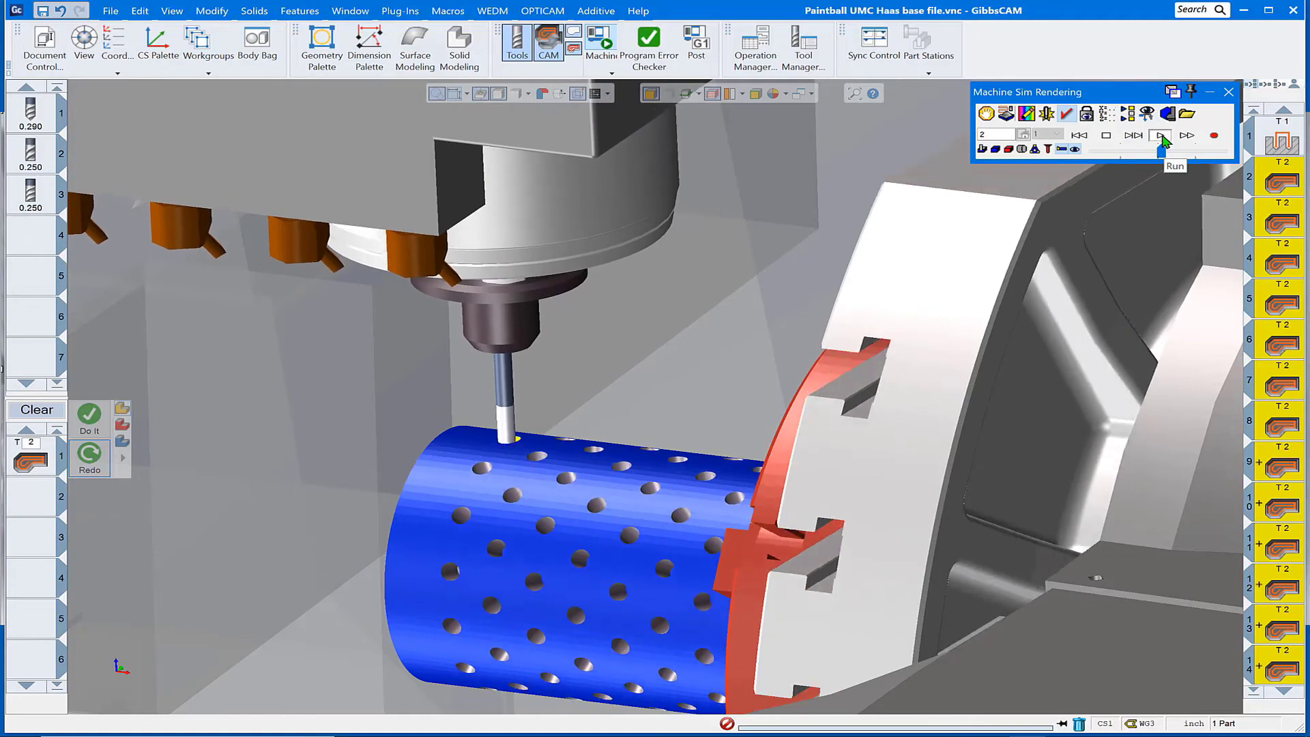